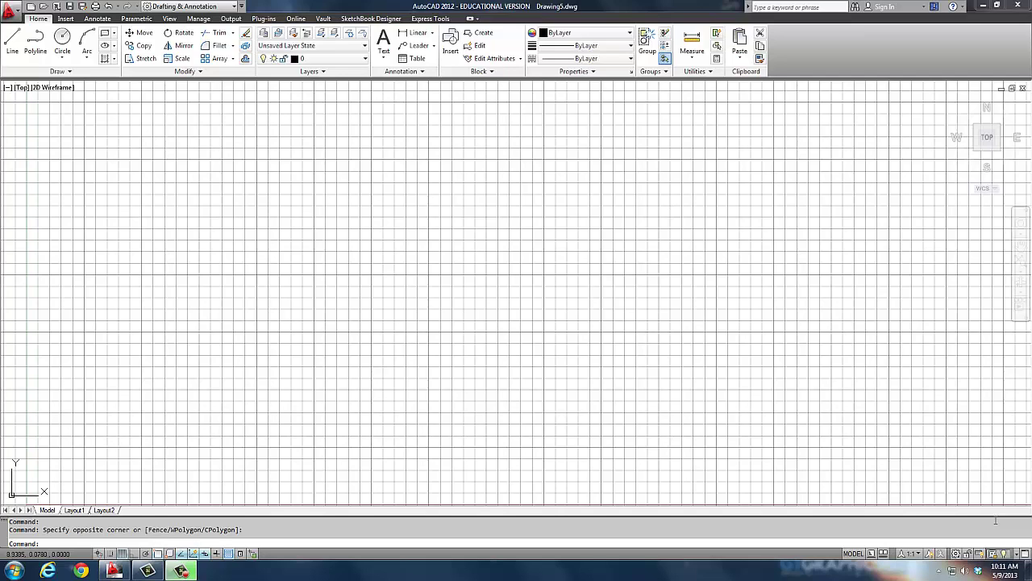
Step: Switch off the grid display in Drawing5.dwg's top-view model space with F7
left_click(998, 570)
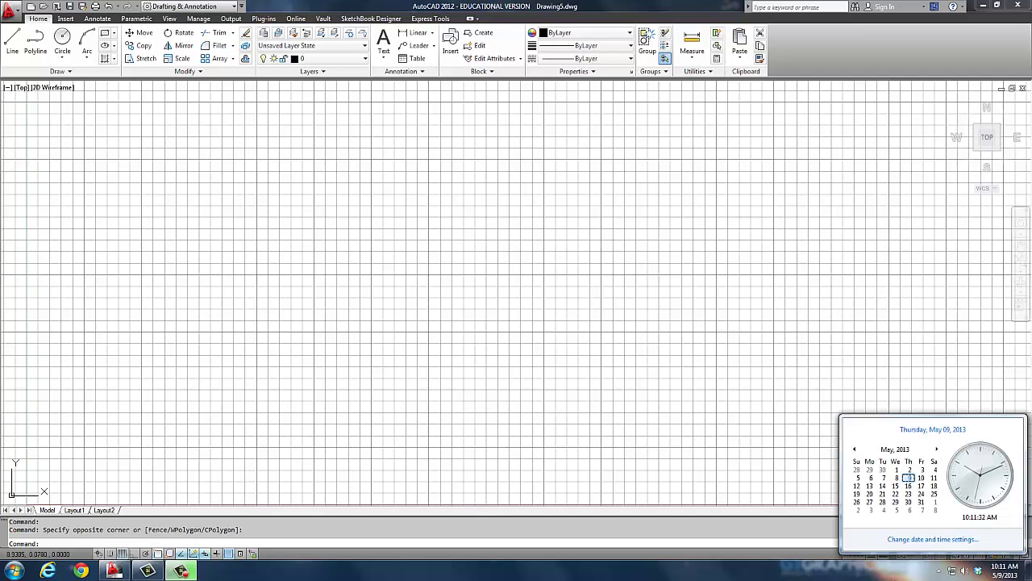
left_click(708, 379)
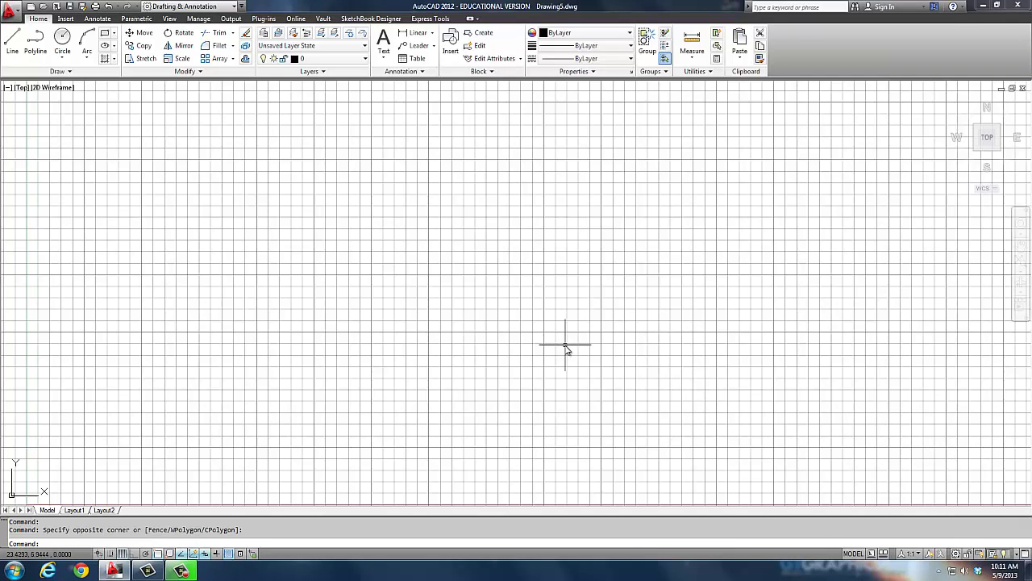
key("F7")
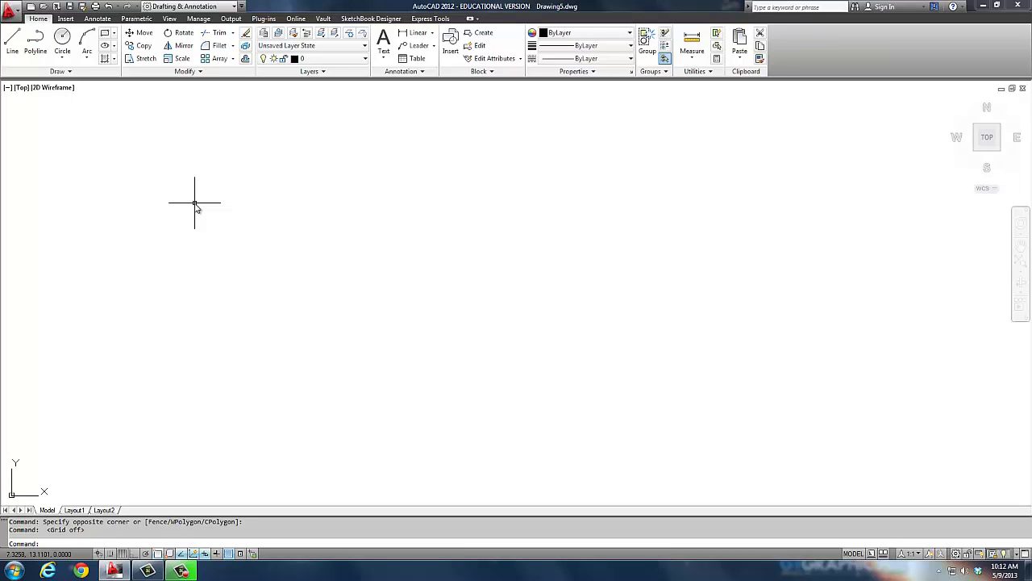
Step: Draw a 5.25 by 3.25 rectangle from a lower-left corner point
left_click(105, 33)
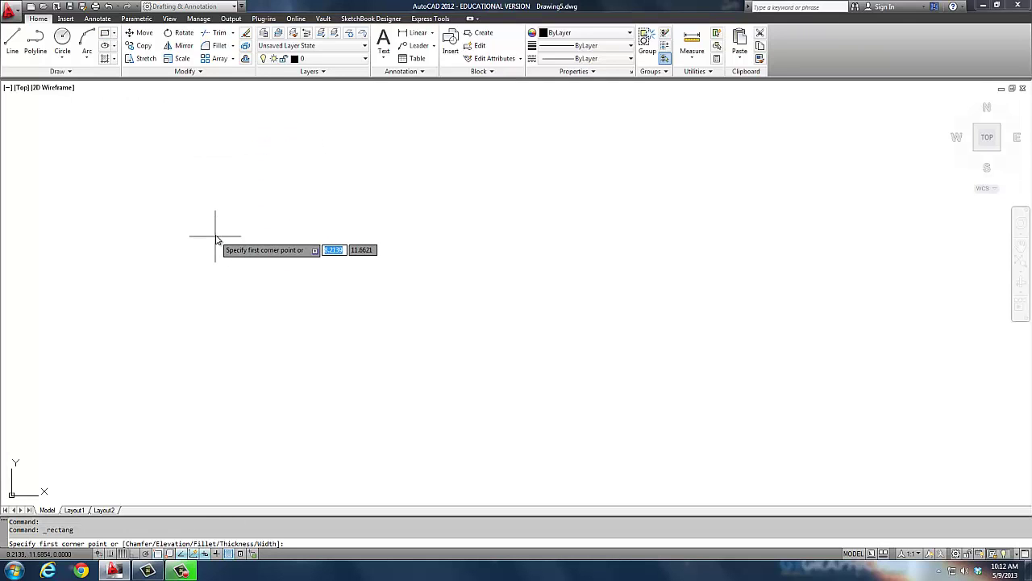
left_click(202, 406)
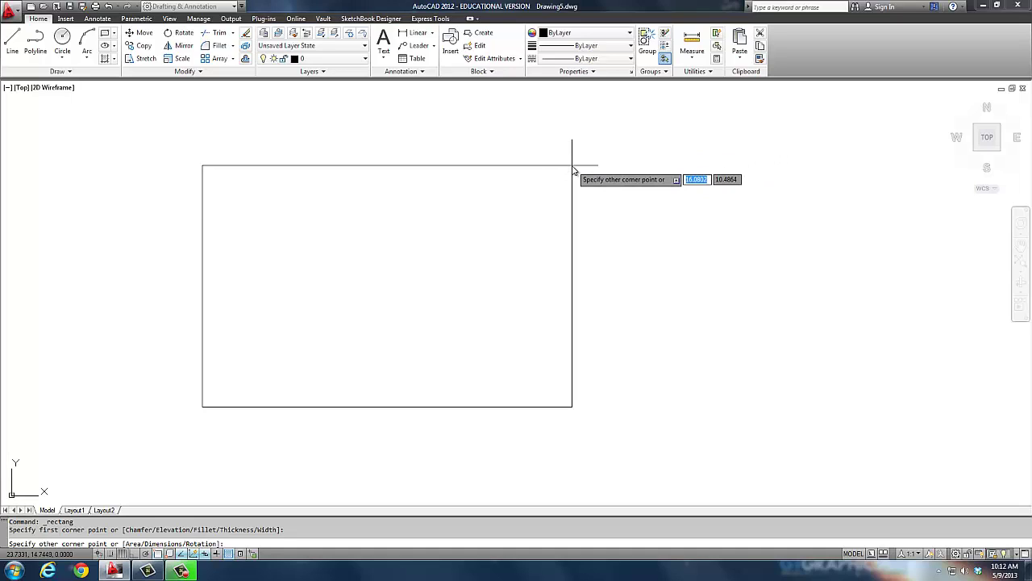
type("5.25")
key("Tab")
type("3")
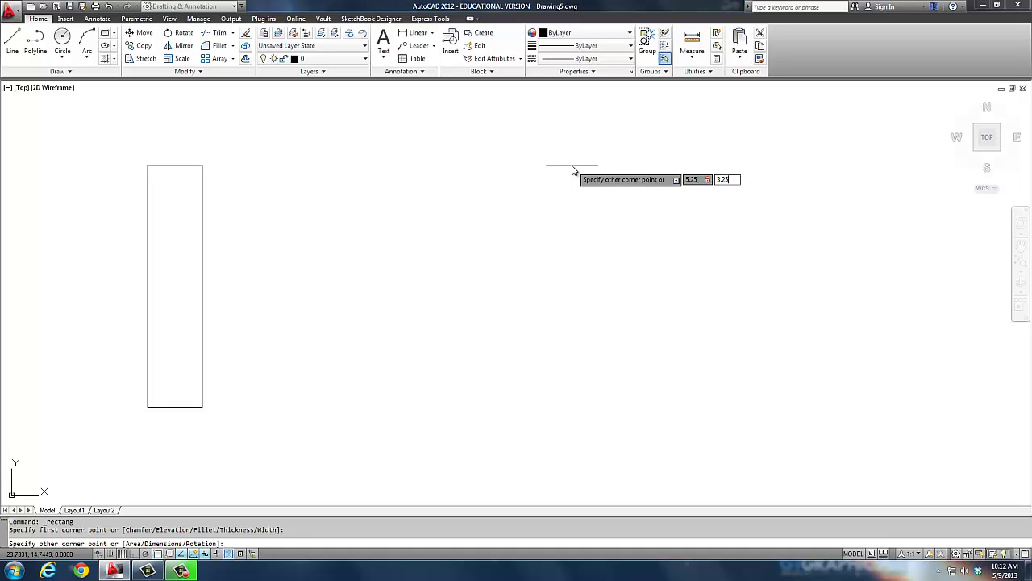
key("Return")
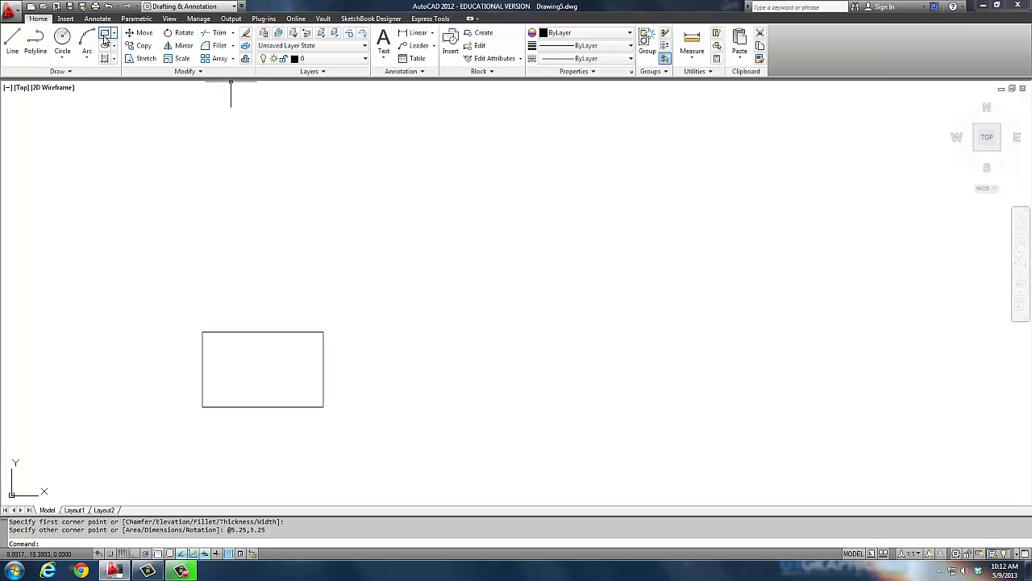
Step: Add a trial 5.2500 linear dimension above the rectangle, then delete it
left_click(98, 18)
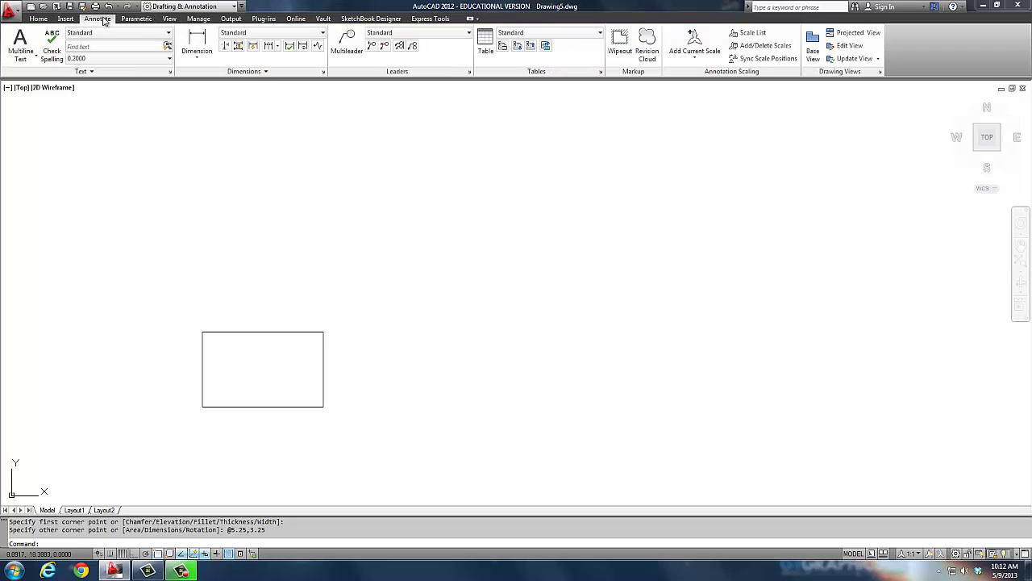
left_click(196, 46)
left_click(202, 369)
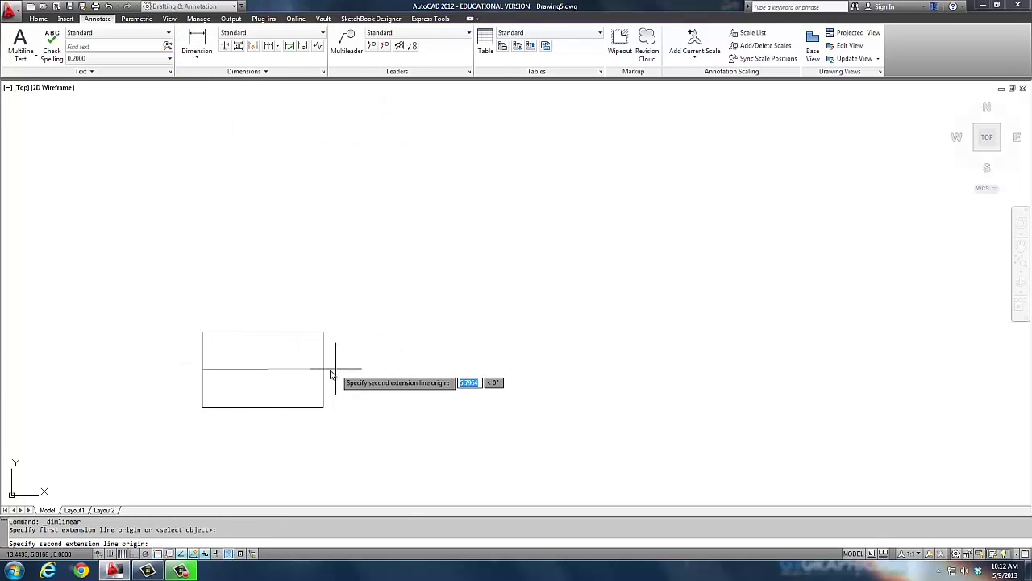
left_click(324, 369)
left_click(297, 303)
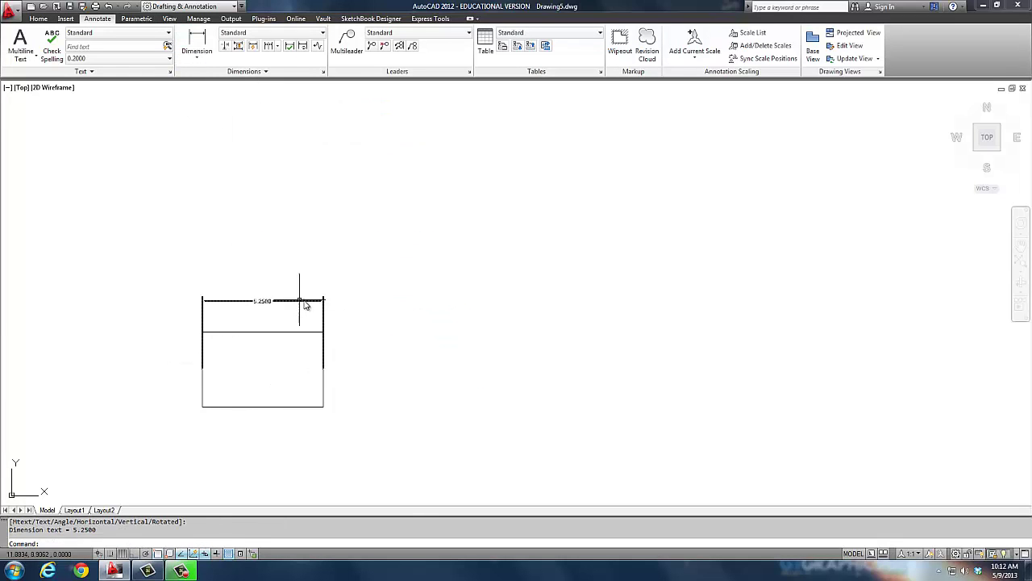
key("Escape")
left_click(342, 316)
left_click(276, 288)
key("Delete")
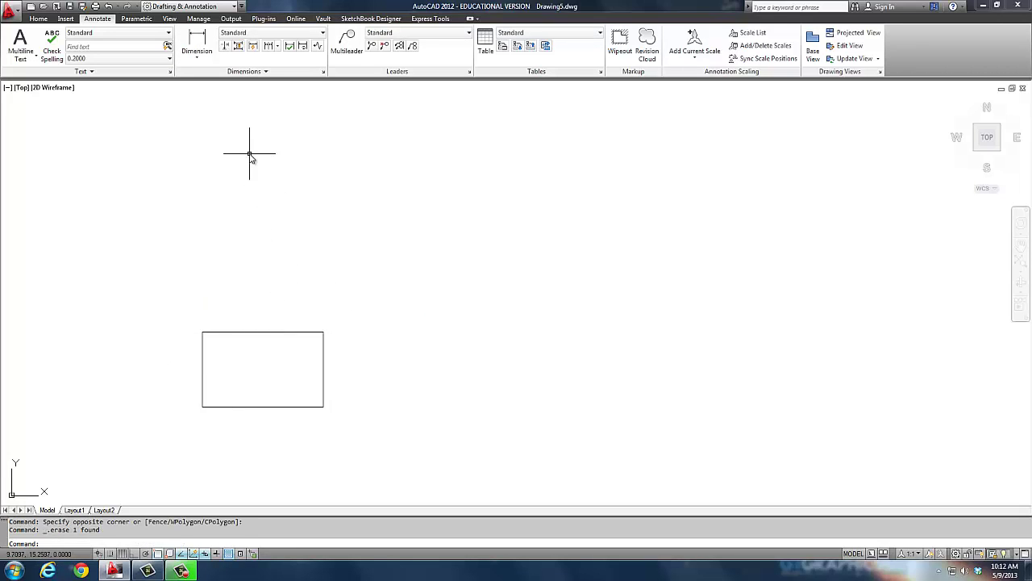
Step: Set a 0.5 fillet radius and round the top-left corner
scroll(262, 349, "up", 3)
middle_click_drag(271, 355, 403, 251)
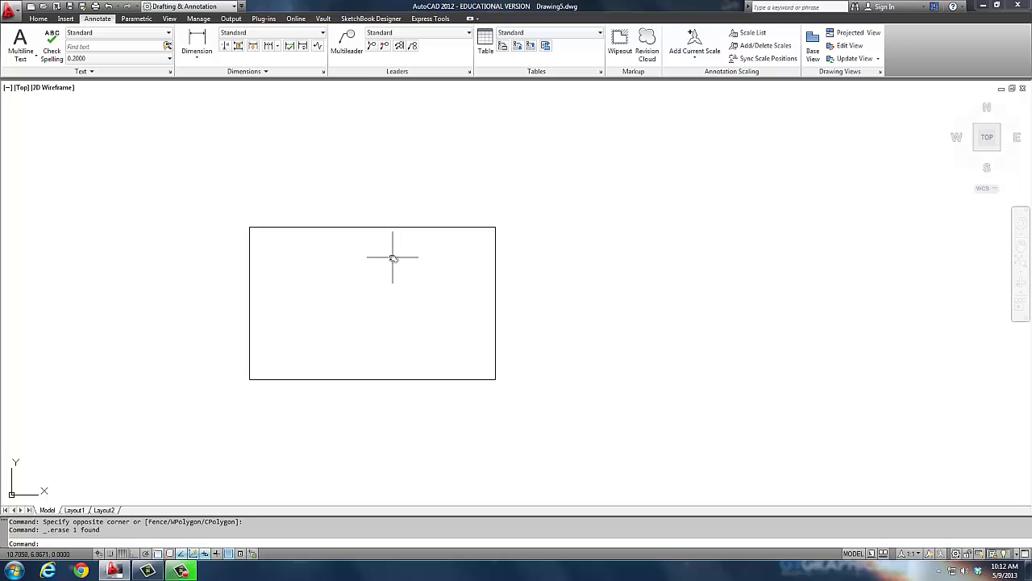
type("f")
key("Return")
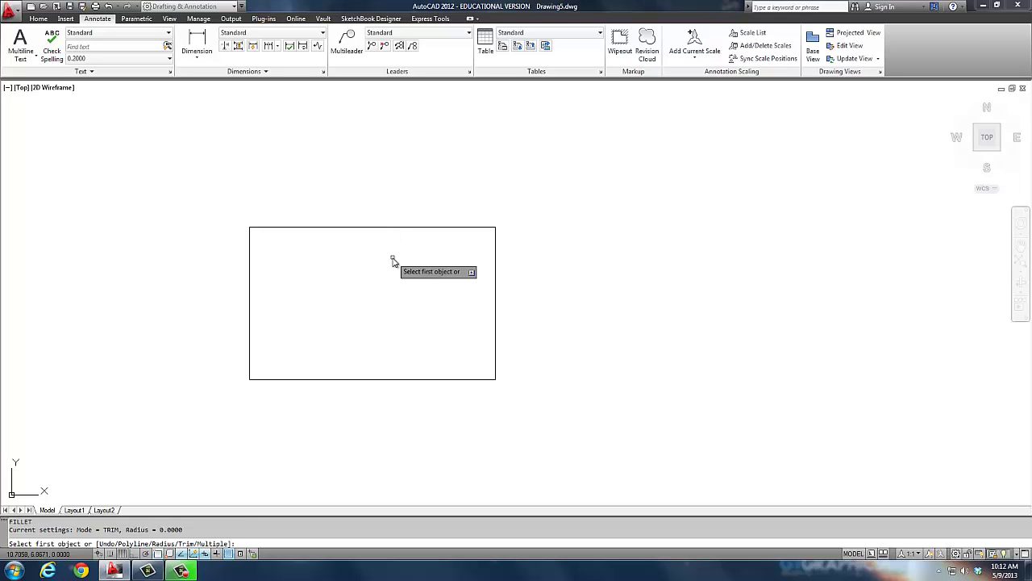
type("r")
key("Return")
type(".5")
key("Return")
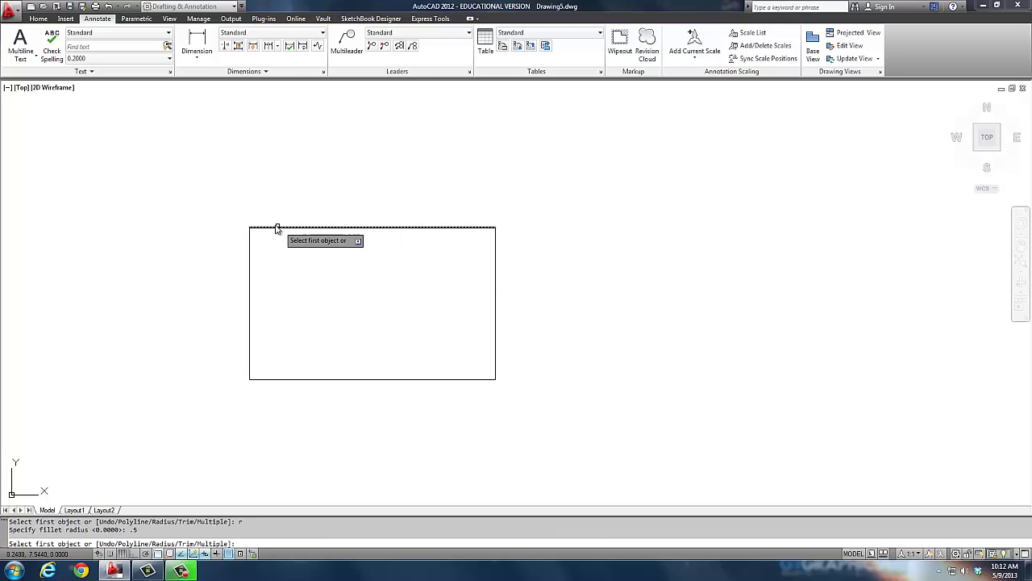
left_click(275, 228)
left_click(250, 276)
Step: Round the bottom-left, bottom-right and top-right corners with the same 0.5 fillet
key("Return")
left_click(250, 323)
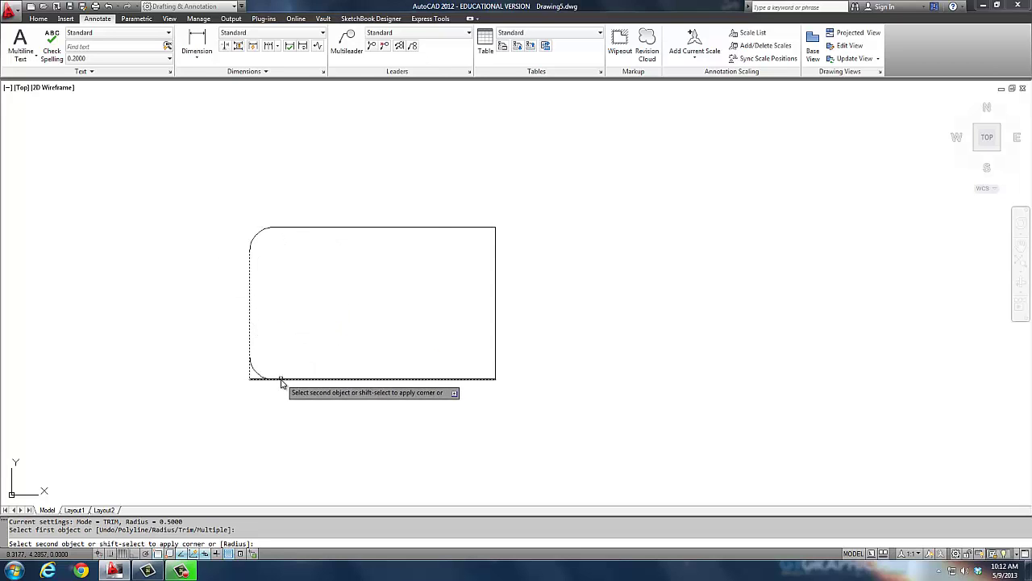
left_click(281, 379)
key("Return")
left_click(446, 379)
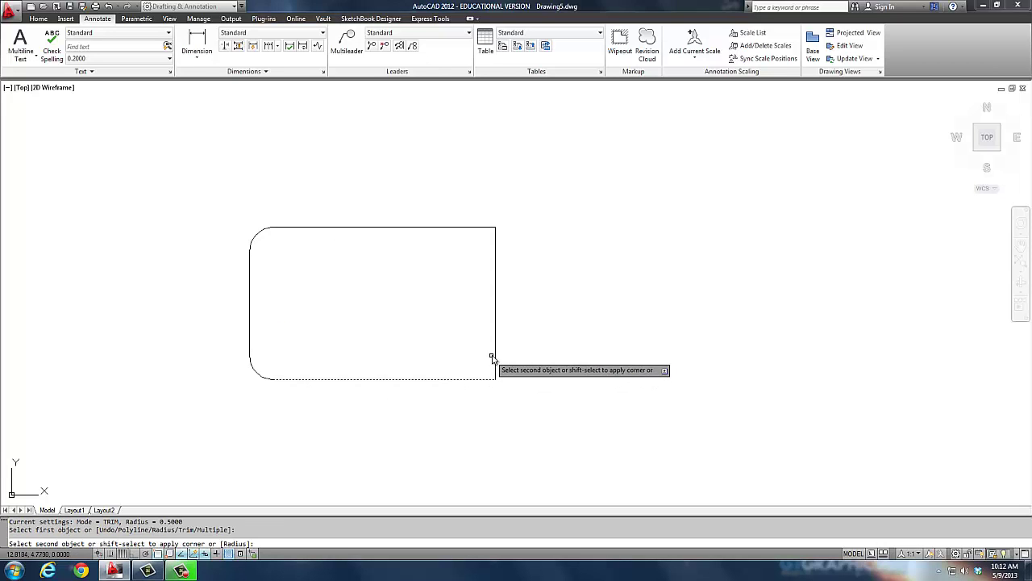
left_click(494, 354)
key("Return")
left_click(496, 289)
left_click(467, 231)
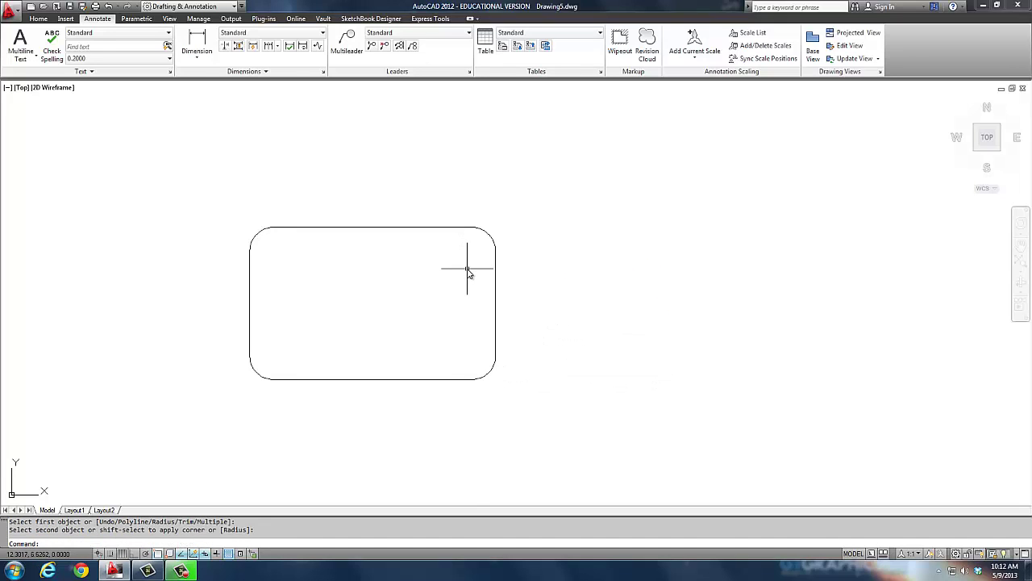
Step: Draw a trial circle centred on the top-left corner arc, then erase it as oversized
type("c")
key("Return")
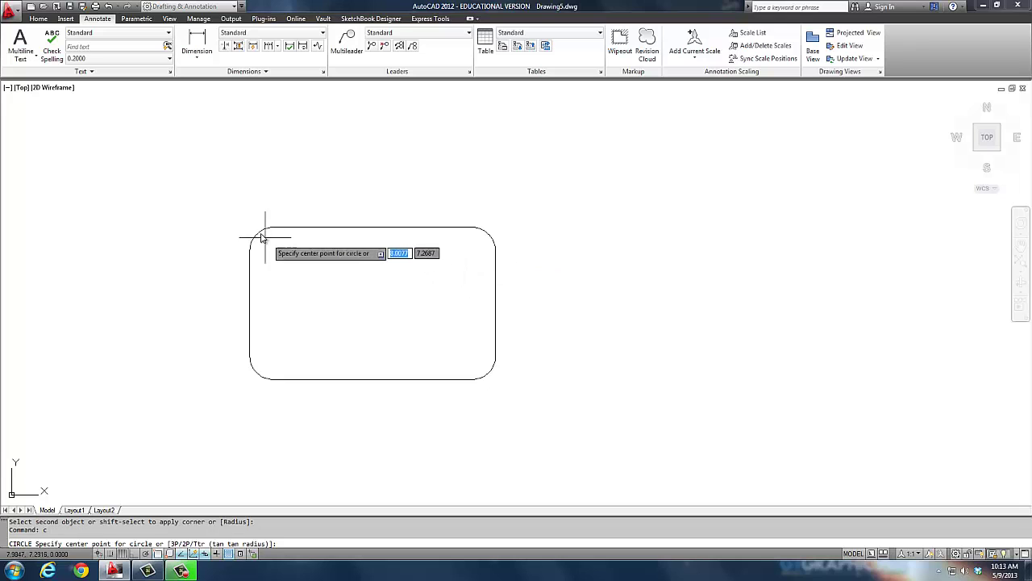
type("cen")
key("Return")
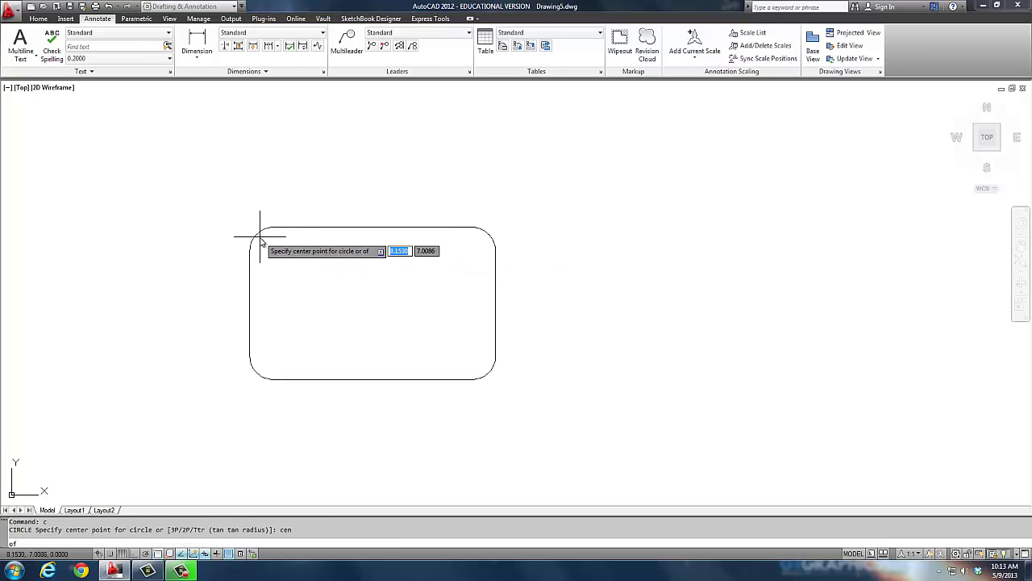
left_click(254, 233)
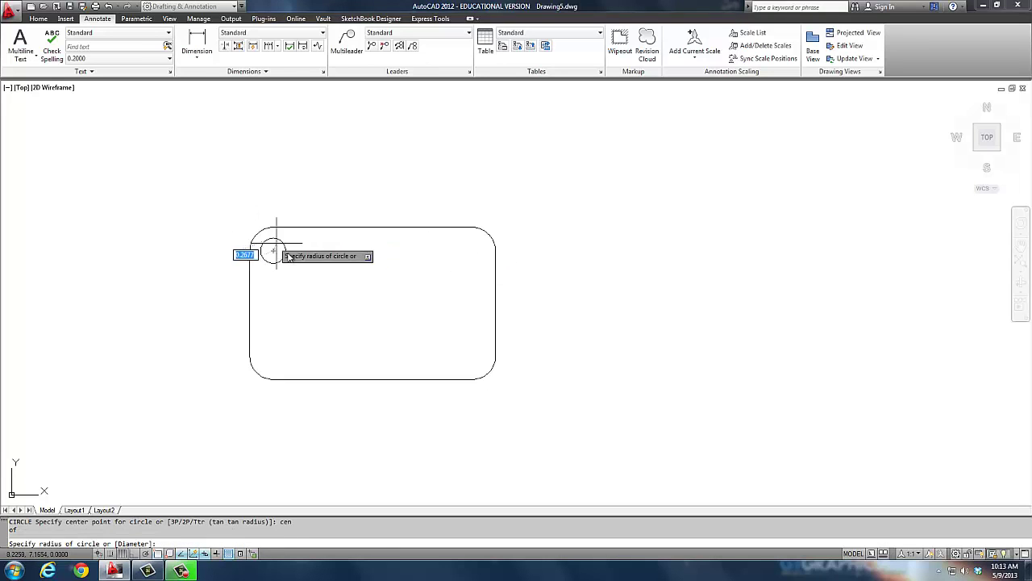
type("375")
key("Return")
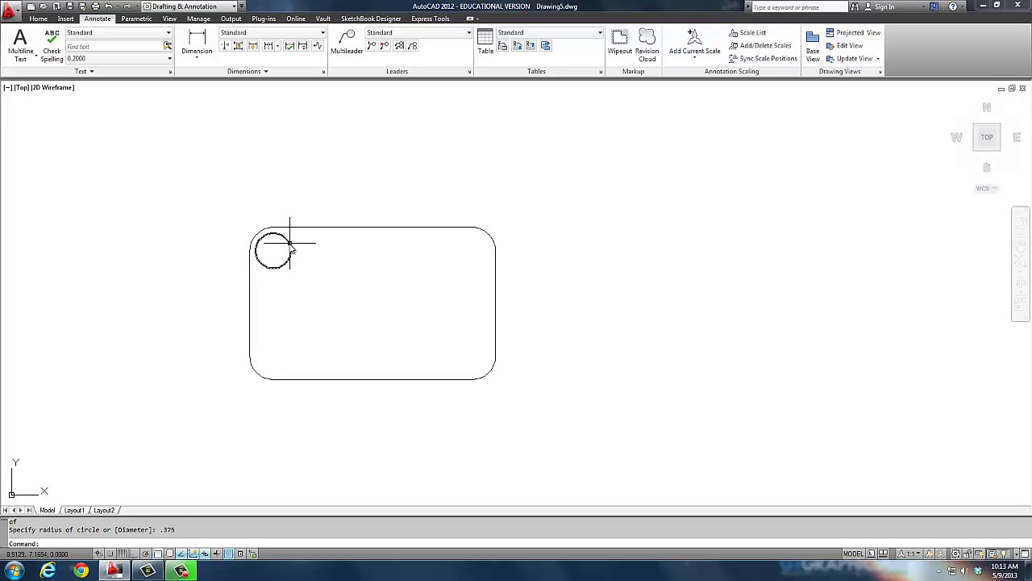
left_click(273, 234)
type("e")
key("Return")
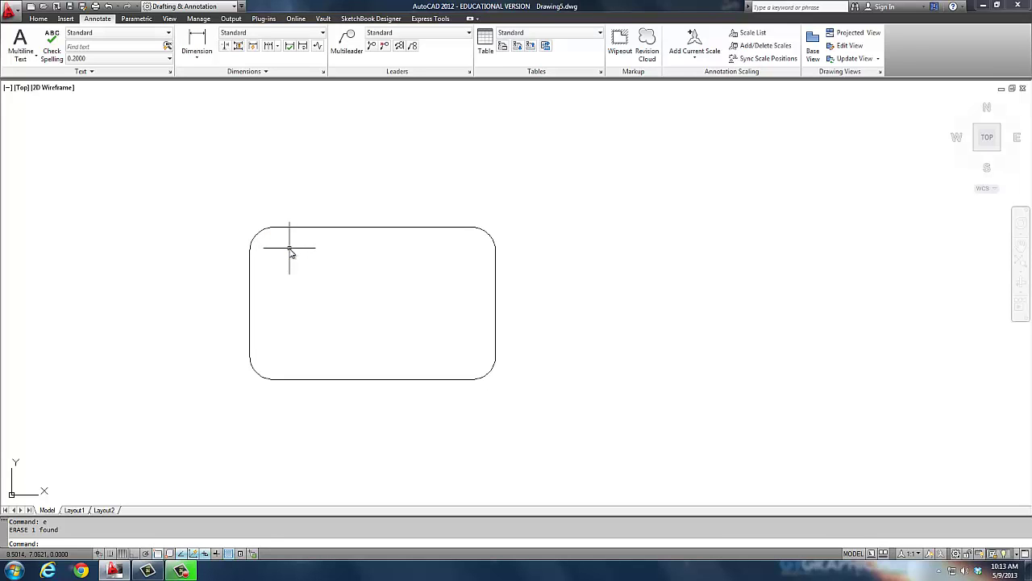
Step: Draw a 0.375-diameter hole circle centred on the top-left corner arc
type("c")
key("Return")
type("cen")
key("Return")
left_click(260, 240)
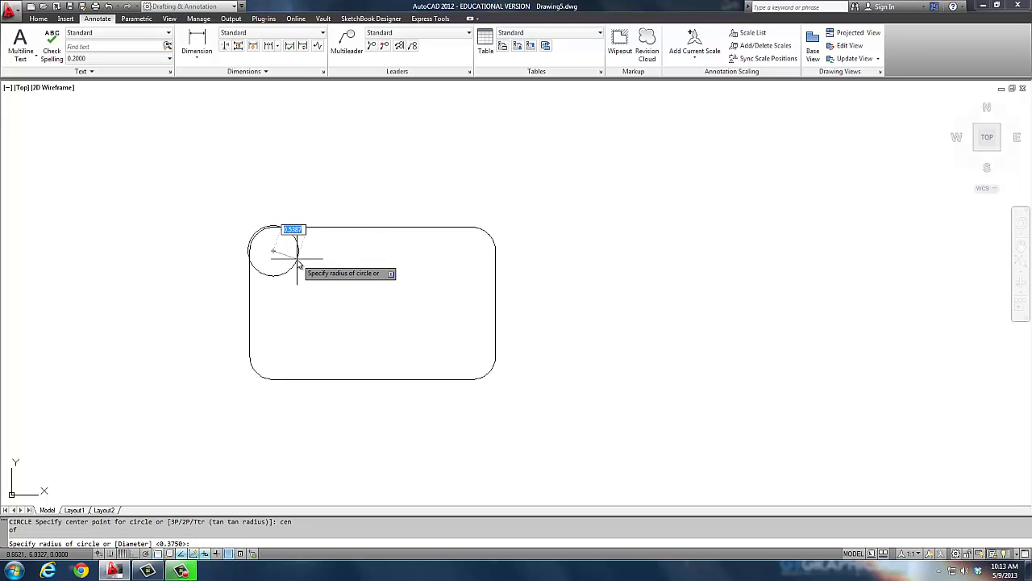
type("d")
key("Return")
type(".5")
key("Return")
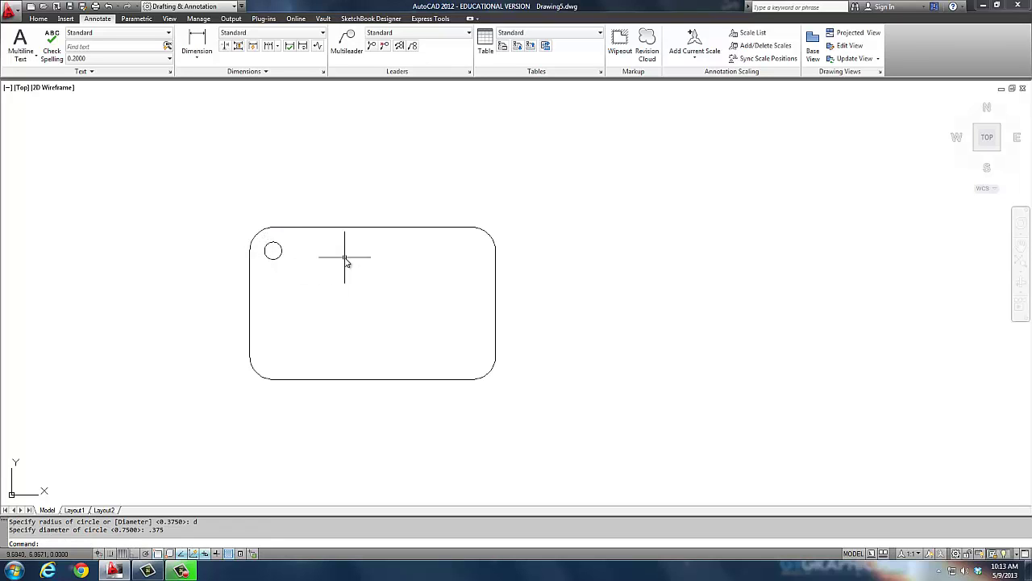
Step: Mirror the hole across the vertical midline to the top-right corner
type("mi")
key("Return")
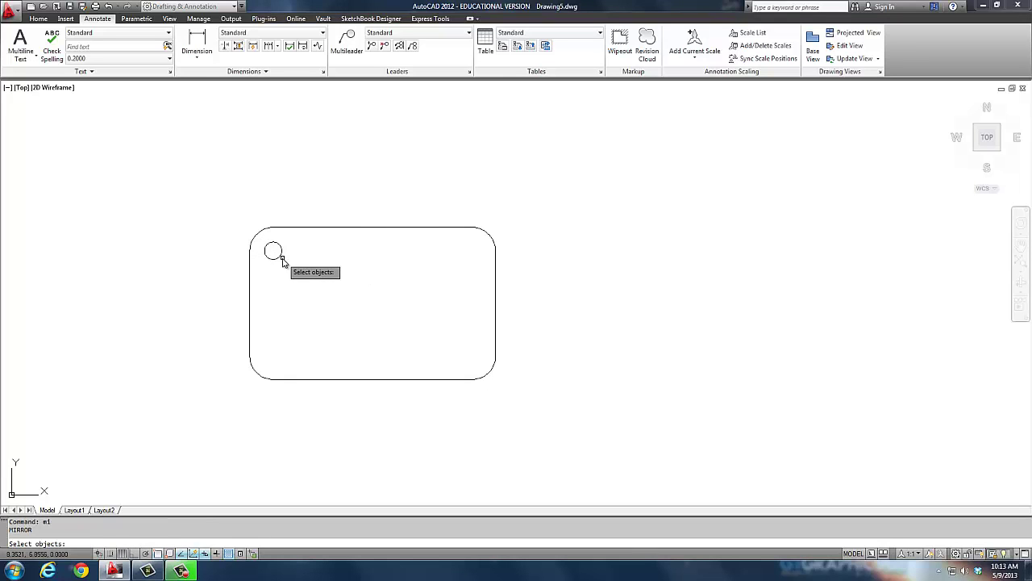
left_click(260, 239)
left_click(291, 264)
key("Return")
left_click(374, 230)
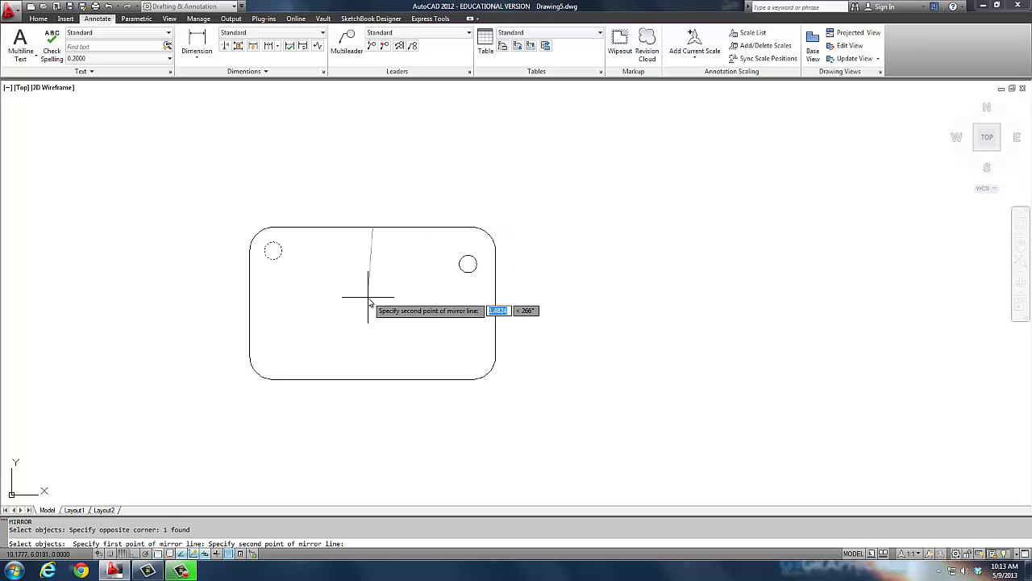
key("F8")
left_click(370, 342)
key("Return")
Step: Mirror both top holes across the horizontal midline to the bottom corners
key("Return")
left_click(476, 264)
left_click(266, 242)
key("Return")
left_click(496, 304)
left_click(355, 301)
key("Return")
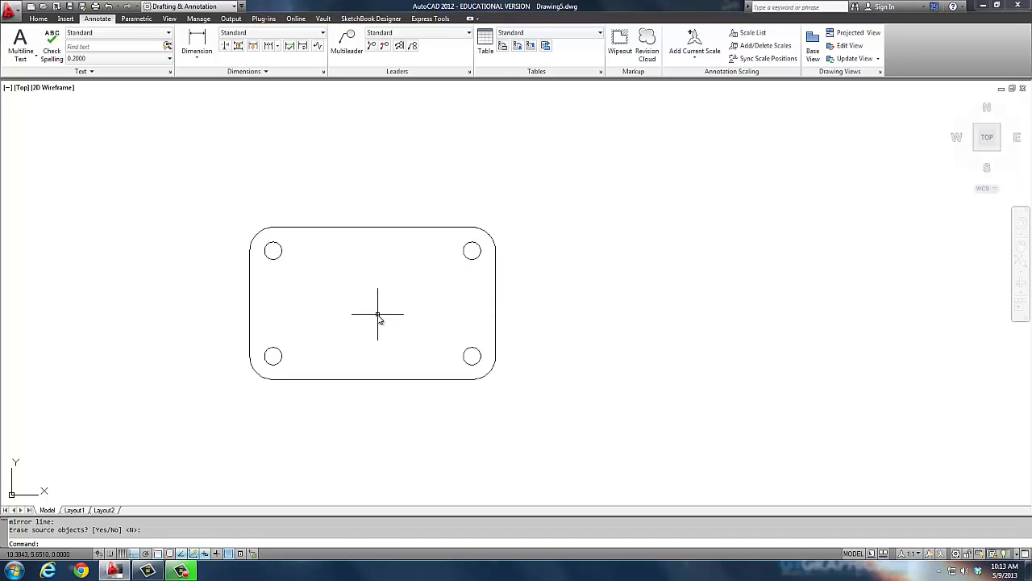
Step: Switch the view from Top to SE Isometric using the ViewCube corners
left_click(998, 130)
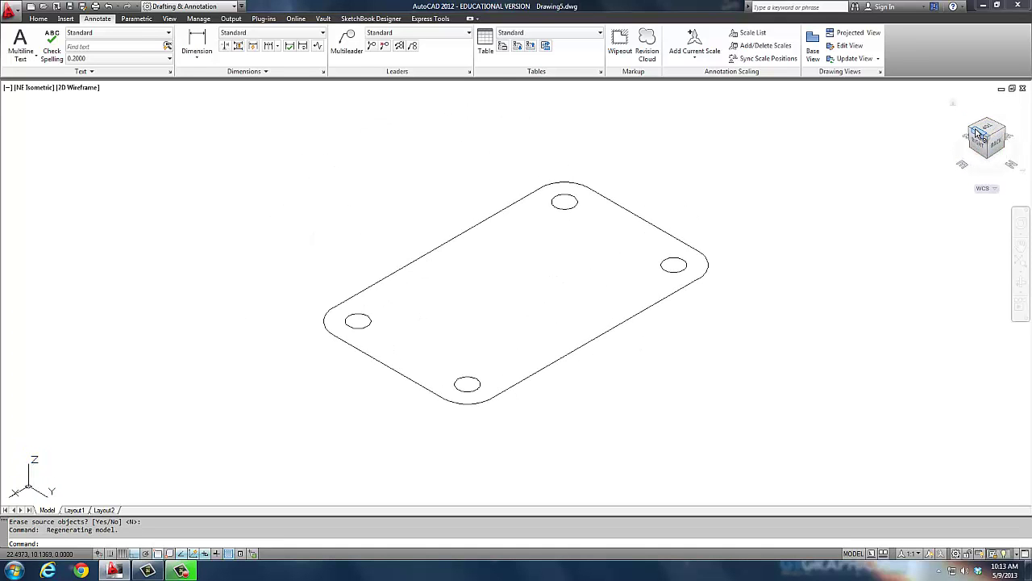
left_click(979, 135)
left_click(979, 145)
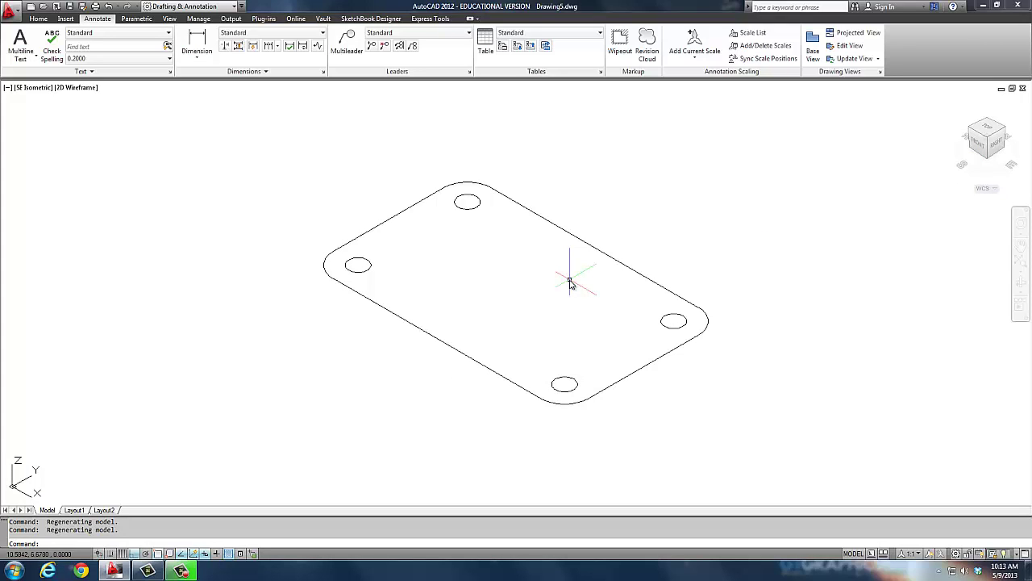
Step: Extrude the rounded plate outline and its four hole circles 0.625 high
type("extru")
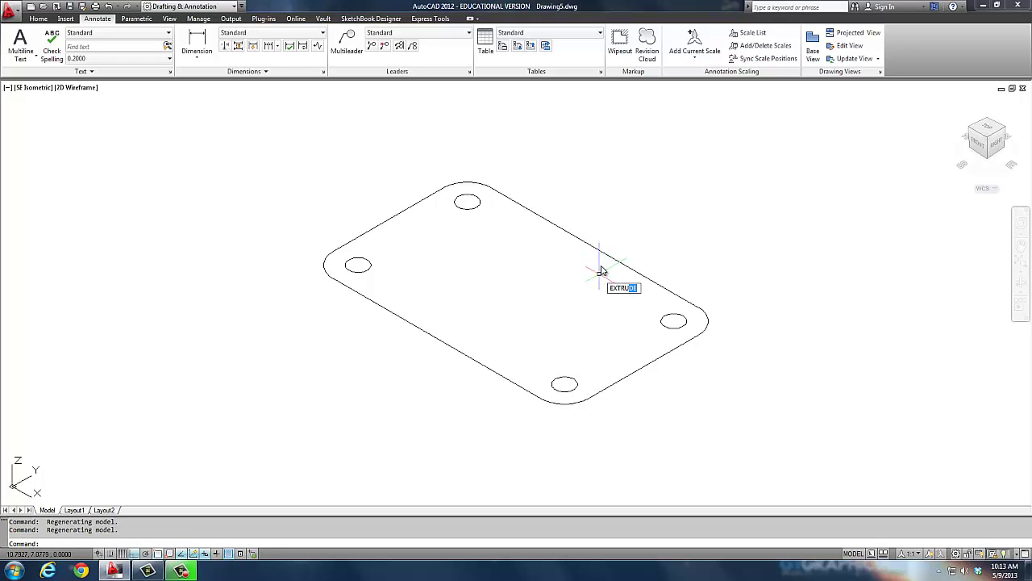
key("Return")
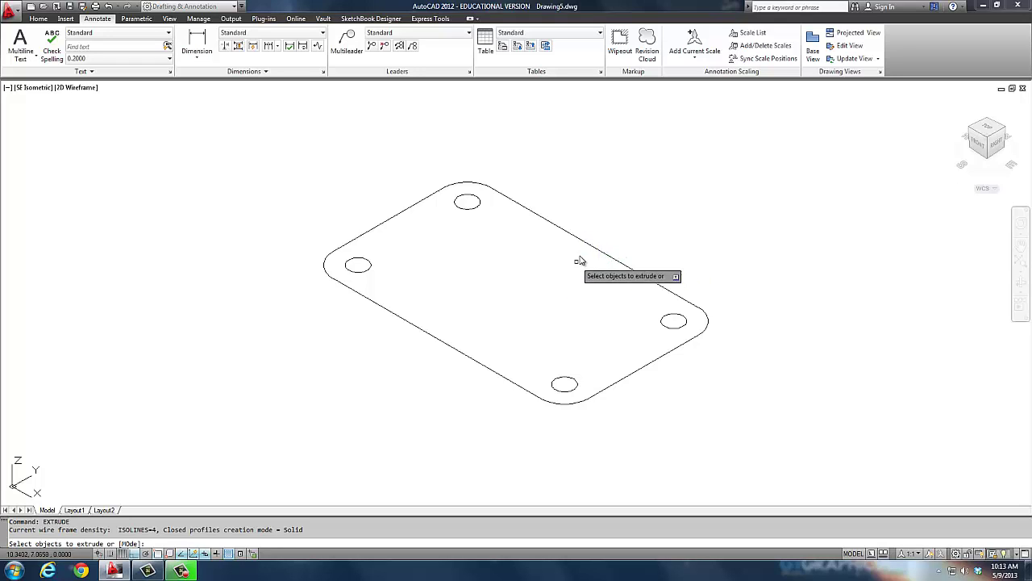
left_click(589, 249)
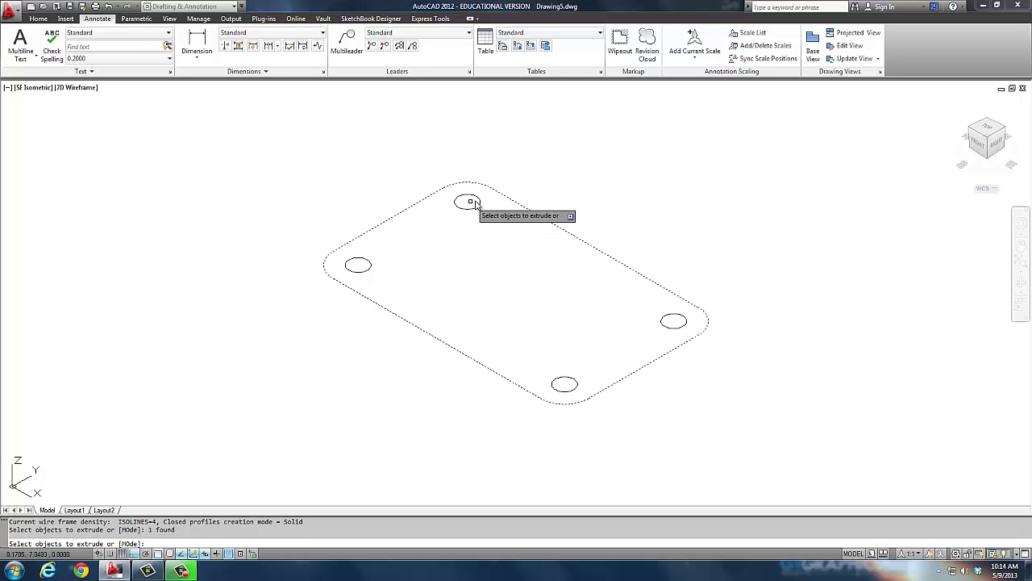
left_click(471, 201)
left_click(358, 263)
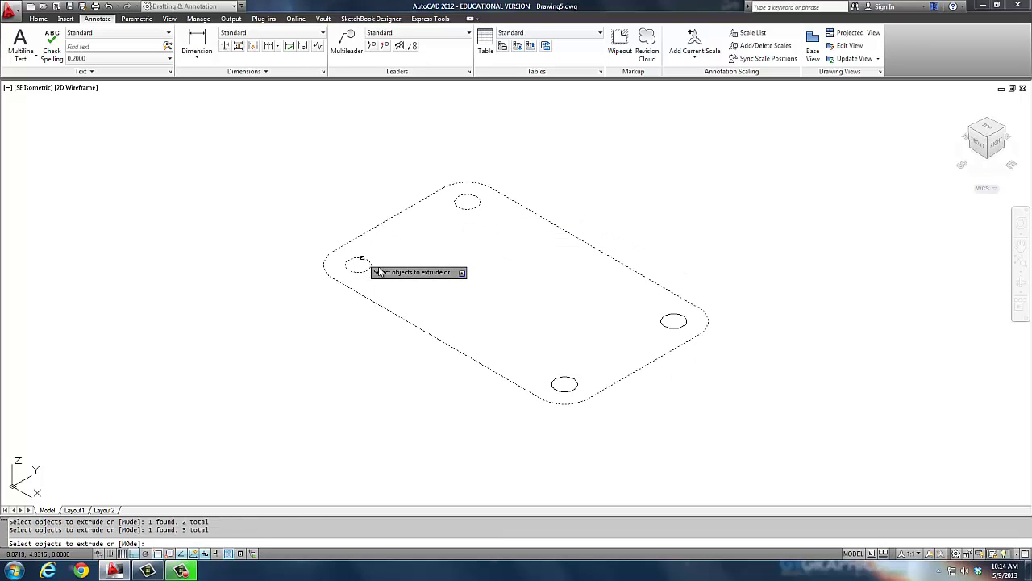
left_click(564, 380)
left_click(671, 322)
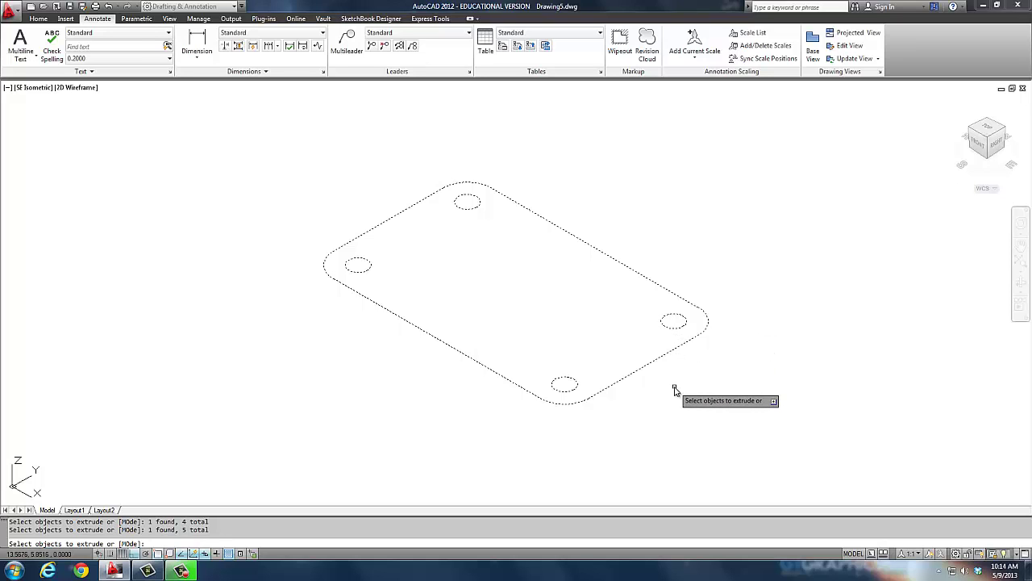
key("Return")
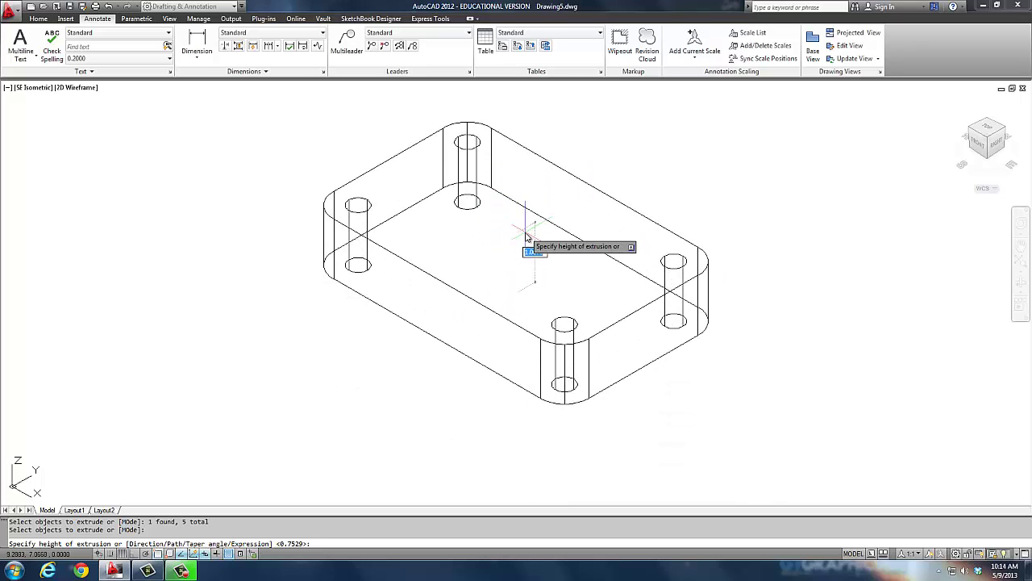
type(".625")
key("Return")
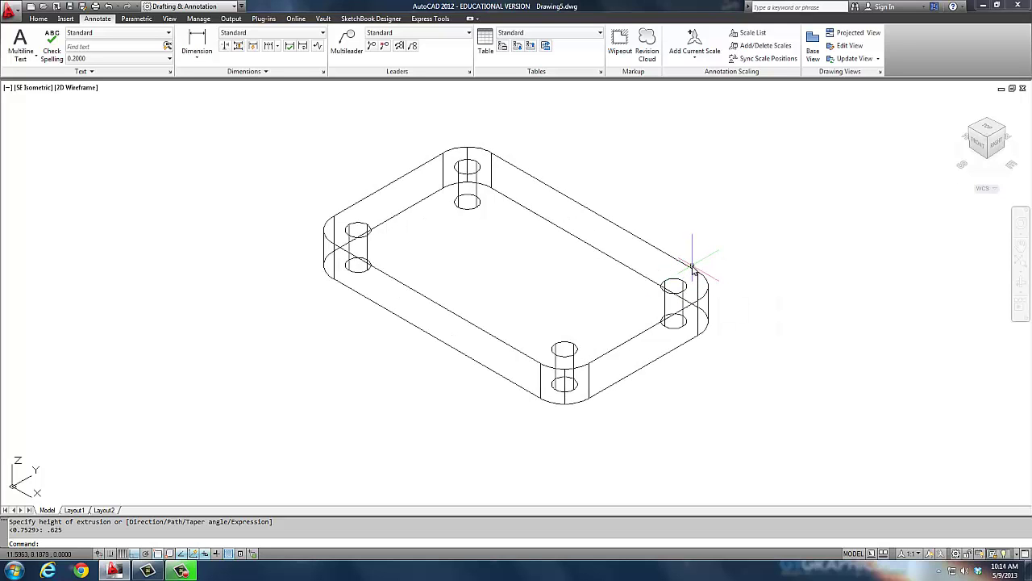
Step: Subtract the front, right, top and left cylinders from the plate solid
type("SUB")
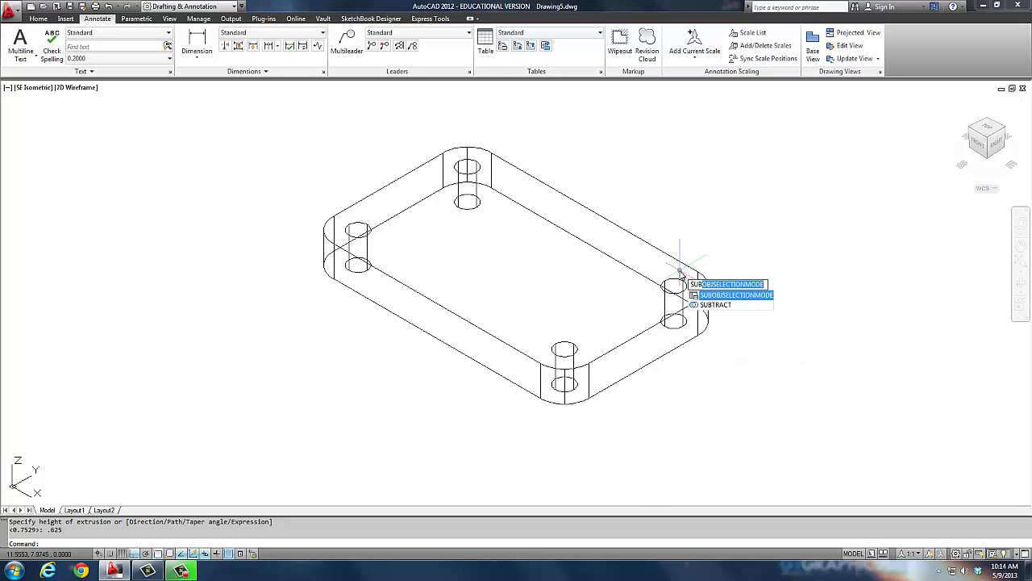
type("TRACT")
key("Return")
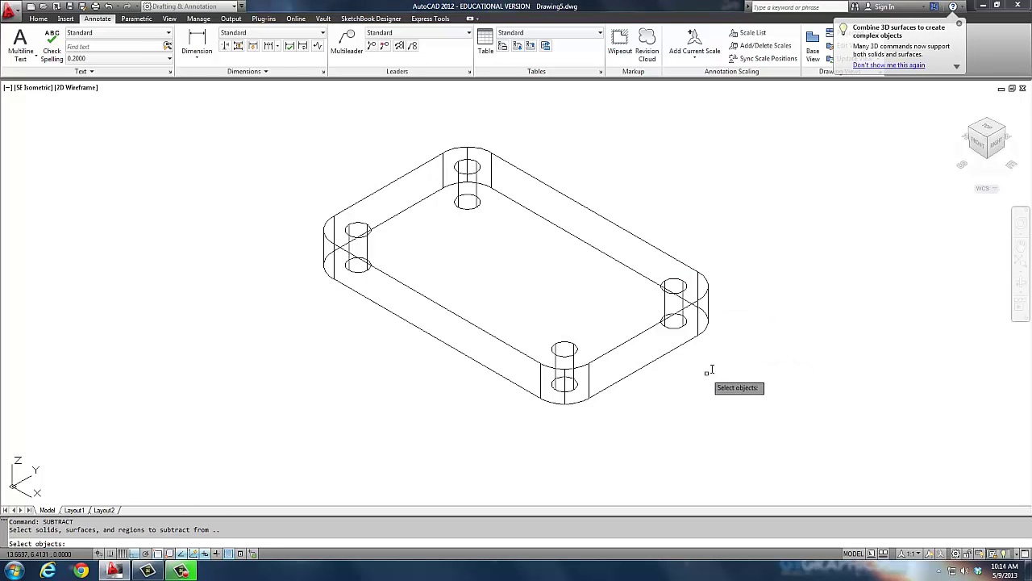
left_click(650, 329)
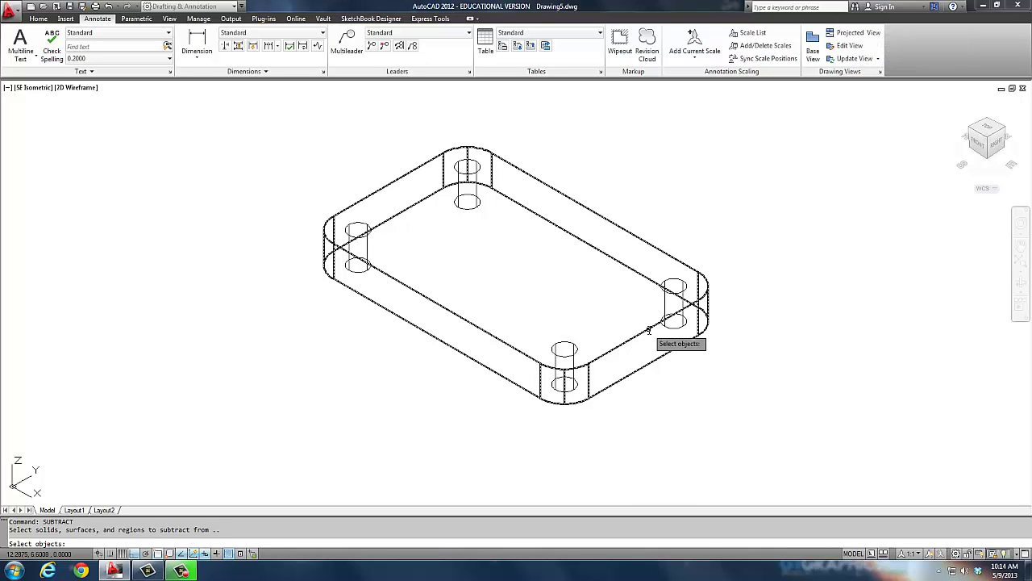
key("Return")
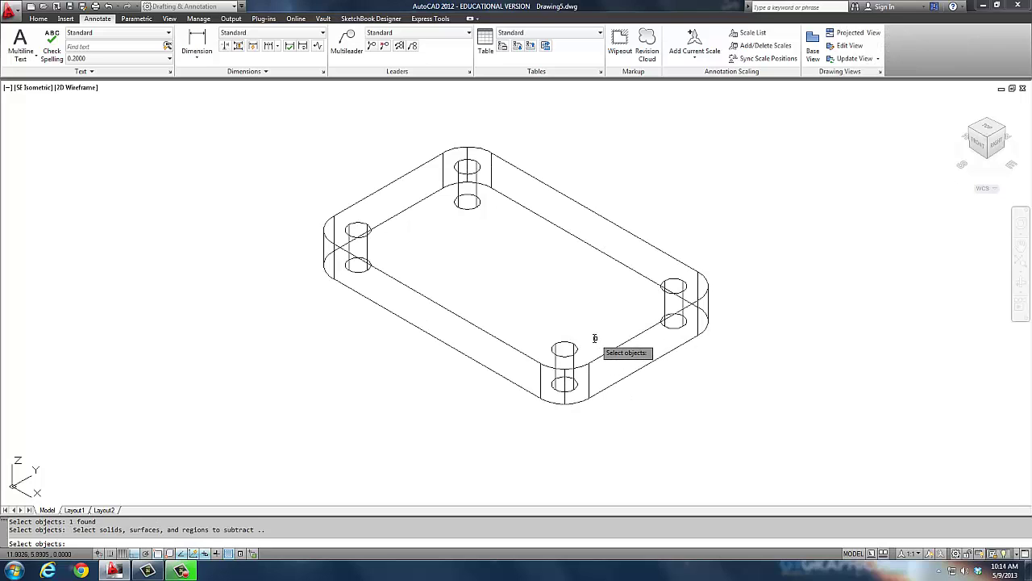
left_click(565, 349)
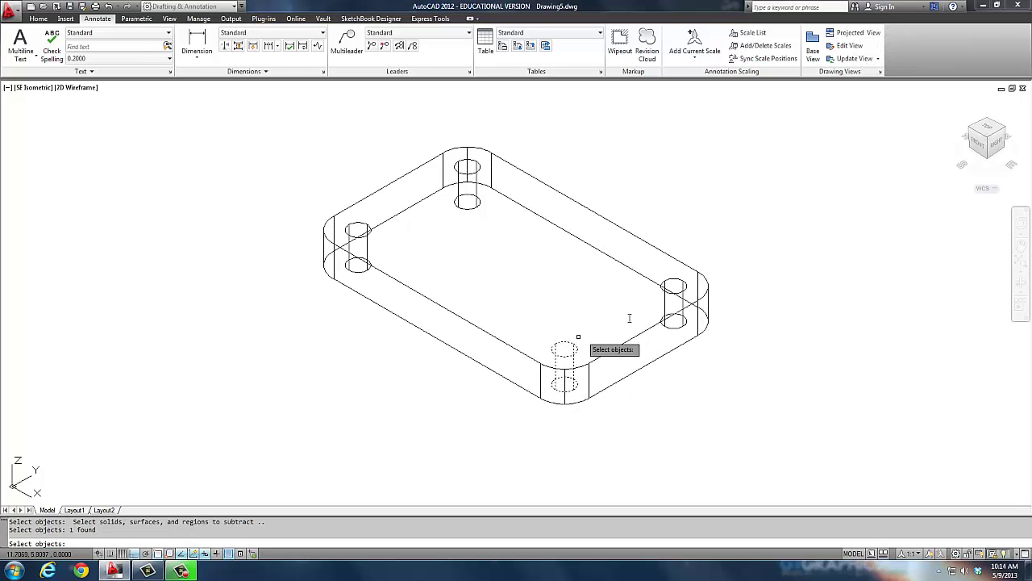
left_click(666, 294)
left_click(470, 188)
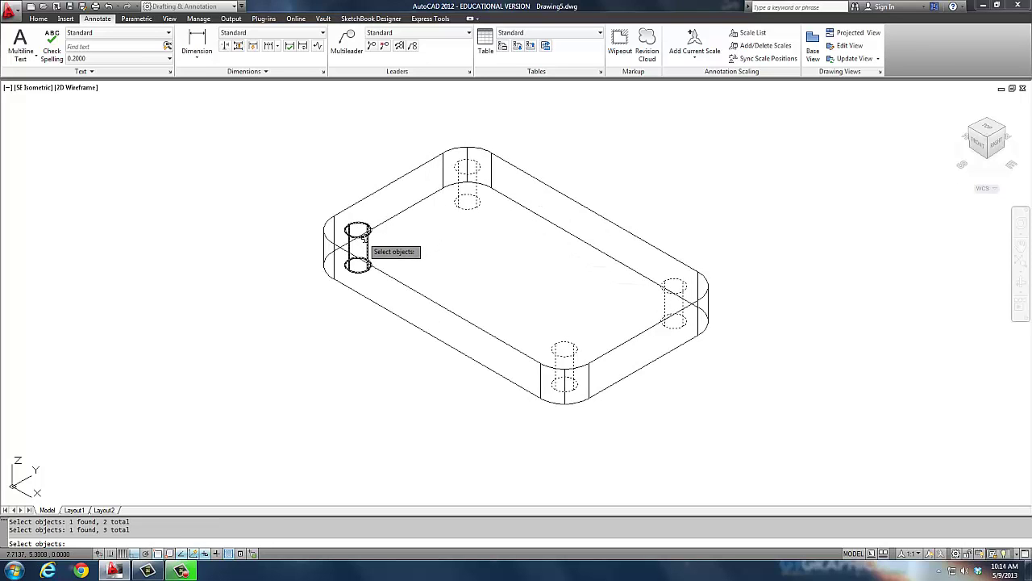
left_click(365, 236)
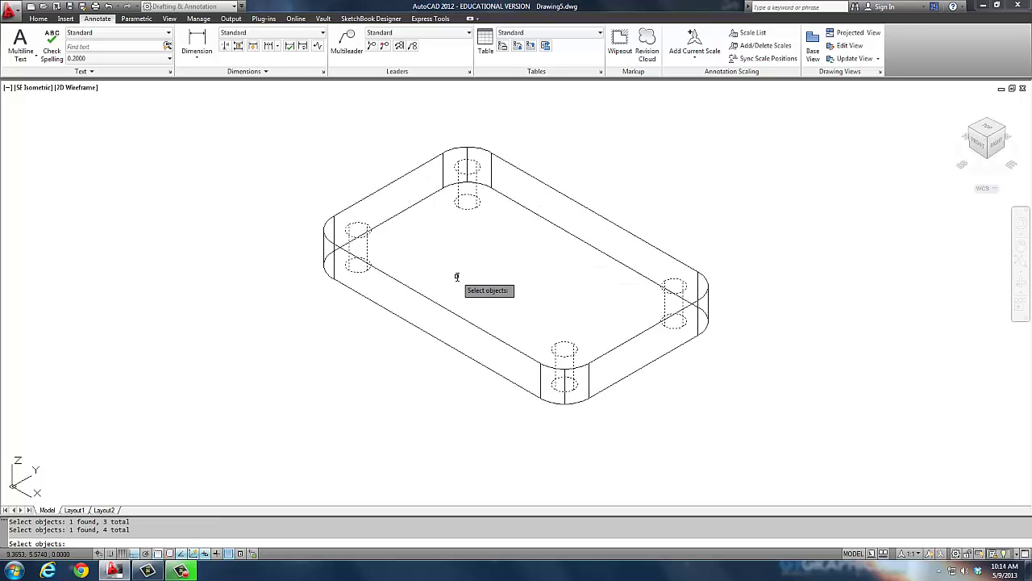
key("Return")
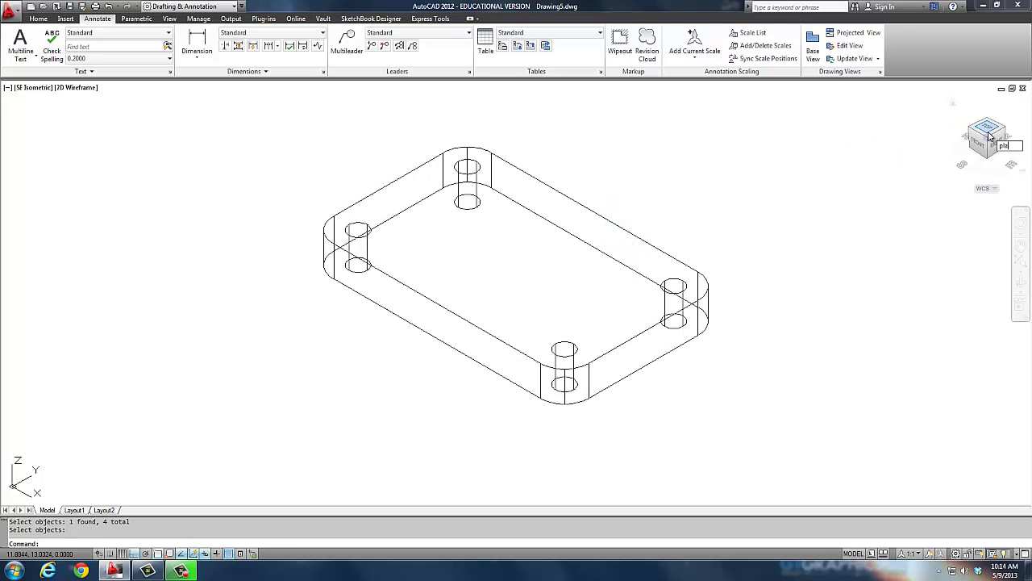
Step: Switch to the top plan view, centre the plate, and cancel a started rectangle
type("n")
key("Return")
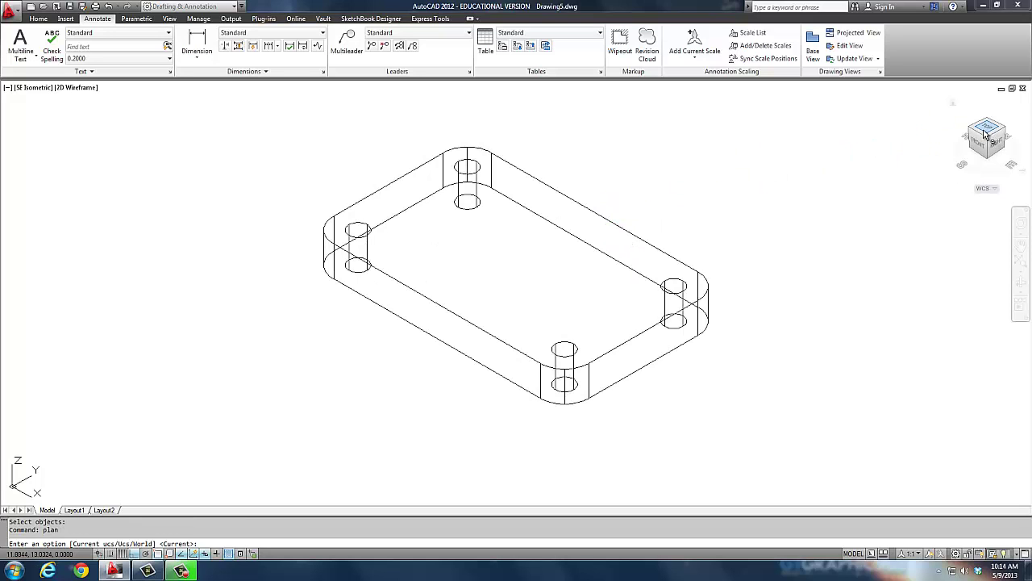
key("Return")
scroll(794, 180, "down", 5)
scroll(706, 194, "up", 2)
middle_click_drag(706, 193, 445, 207)
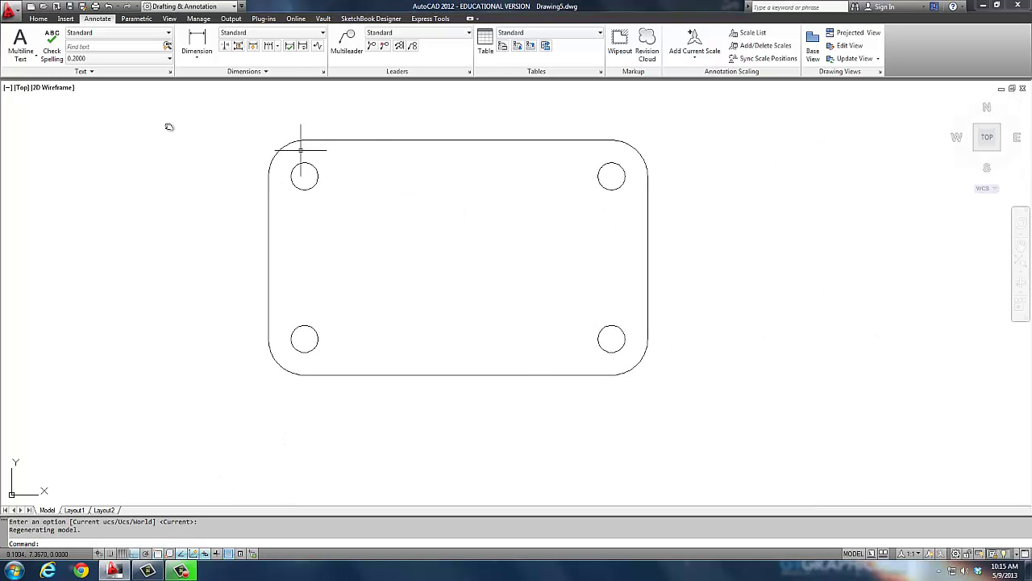
left_click(39, 19)
left_click(105, 34)
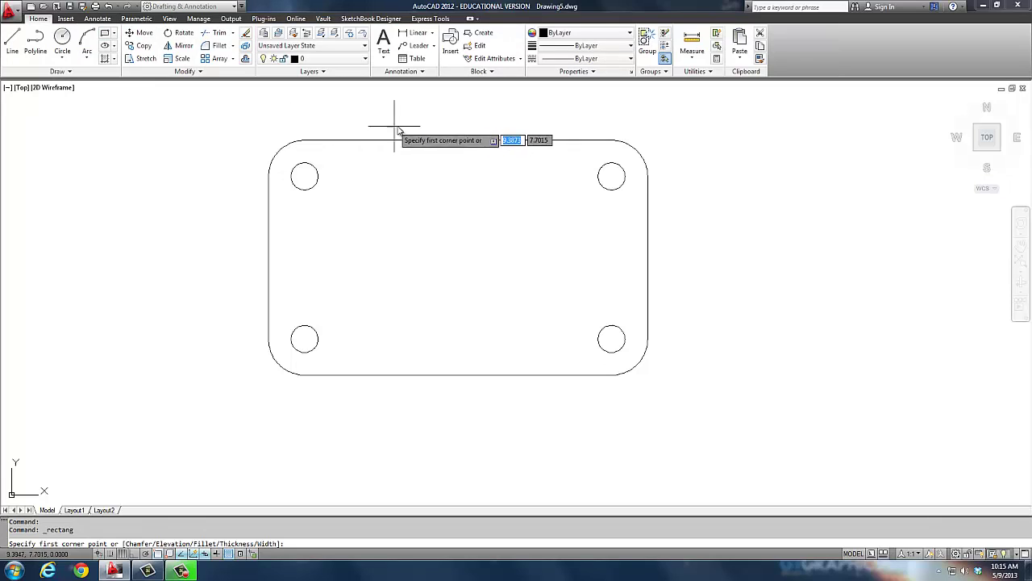
key("Escape")
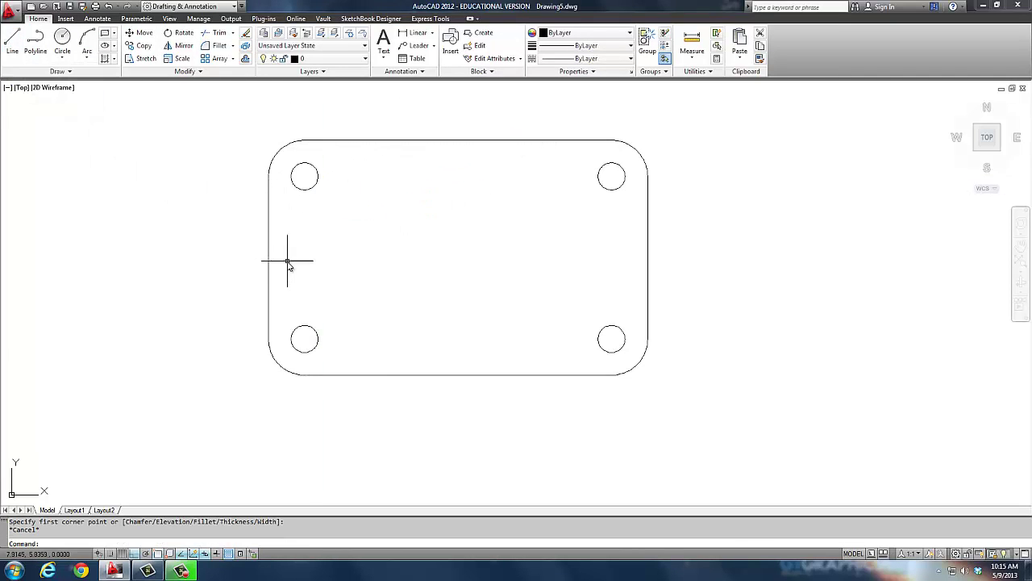
Step: Draw 1.75-long lines inward from the left and right edge midpoints
left_click(12, 42)
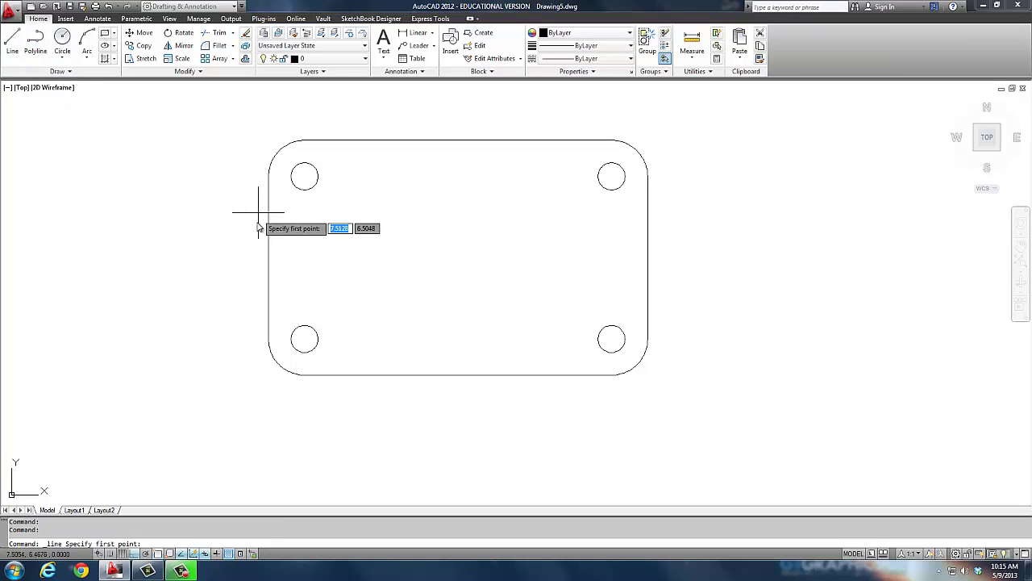
left_click(271, 259)
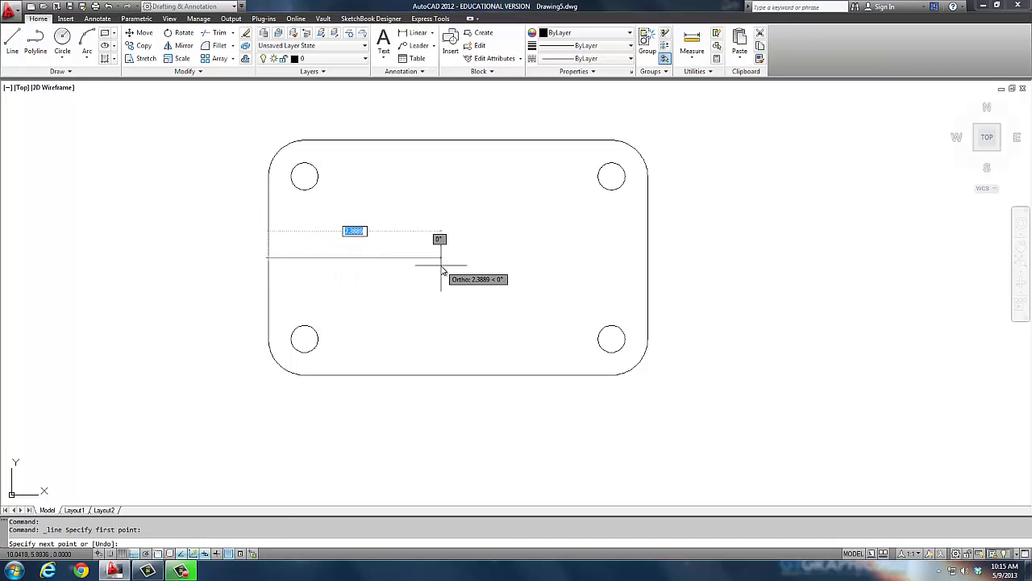
type("1.75")
key("Return")
key("Return")
key("Return")
left_click(649, 258)
type("1")
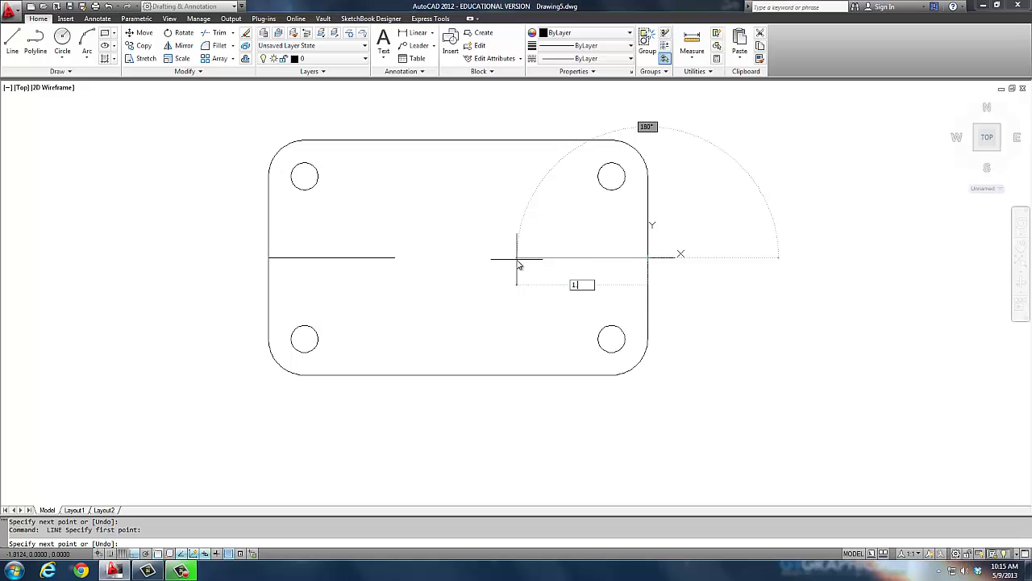
type(".75")
key("Return")
key("Return")
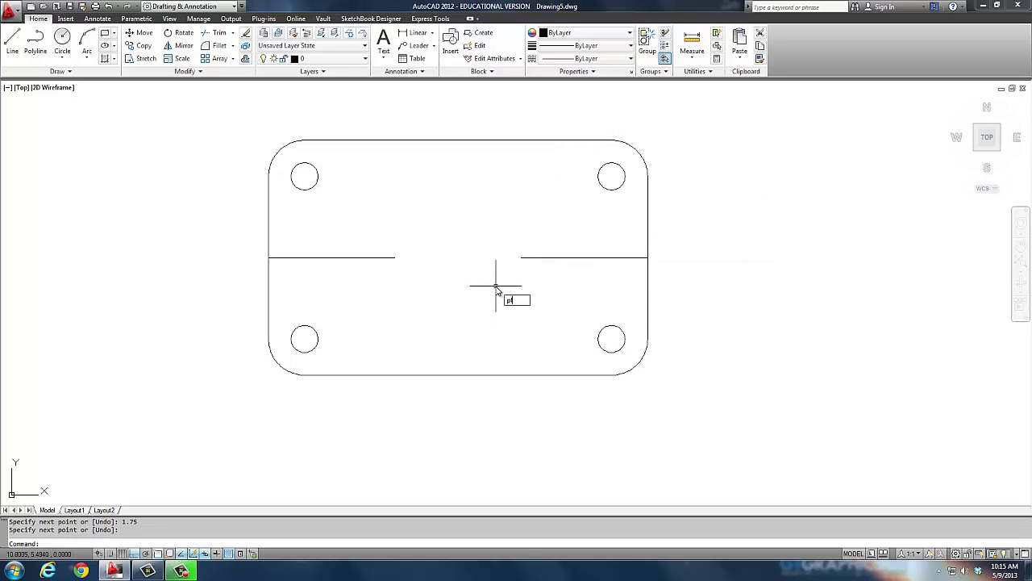
Step: Draw a polyline from the right line's inner end up past the top edge, then left
type("pl")
key("Return")
left_click(521, 258)
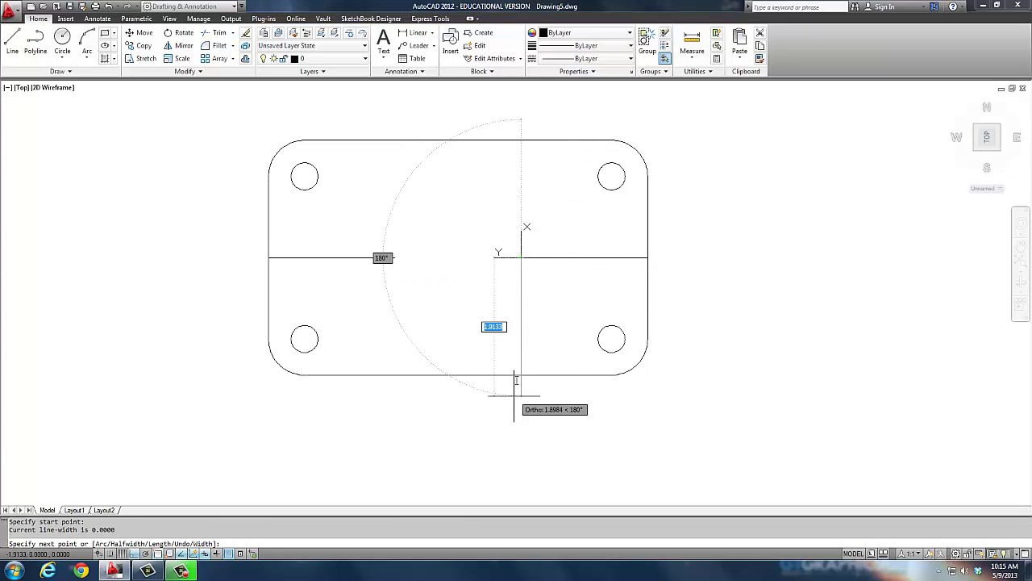
left_click(521, 110)
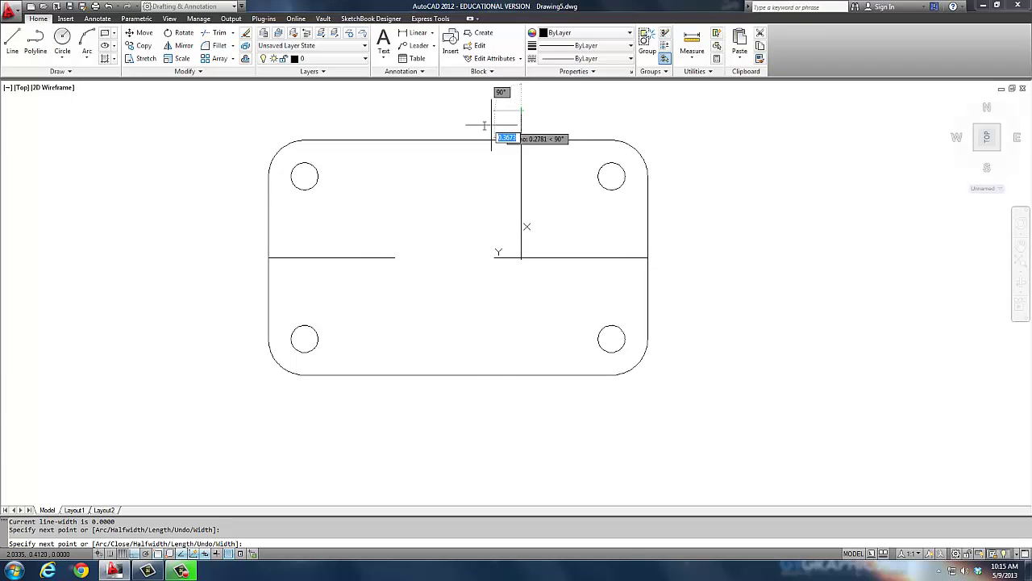
left_click(349, 119)
key("Return")
Step: Draw a polyline from the left line's inner end down past the bottom edge, then right
key("Return")
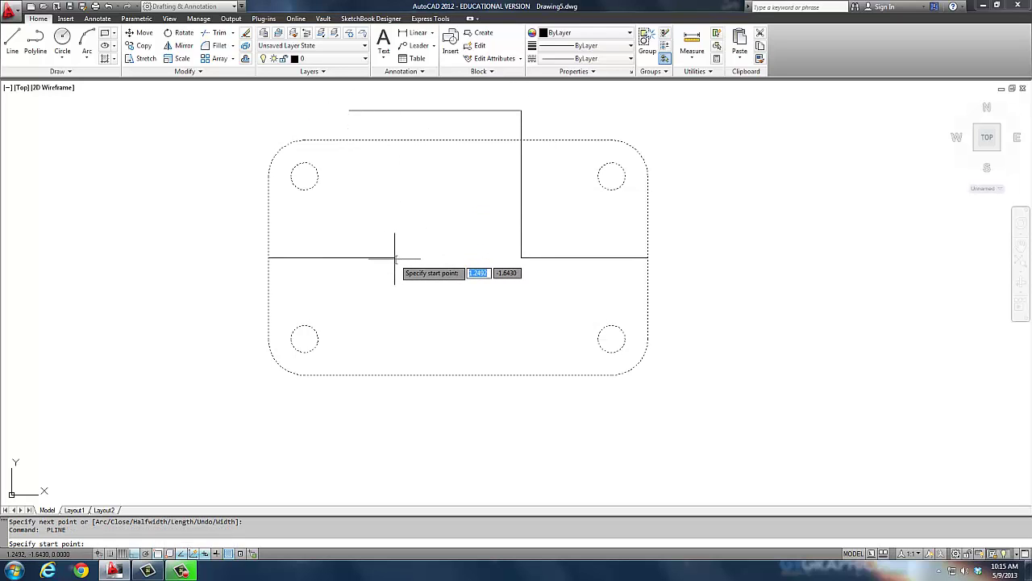
key("Escape")
key("Escape")
type("pl")
key("Return")
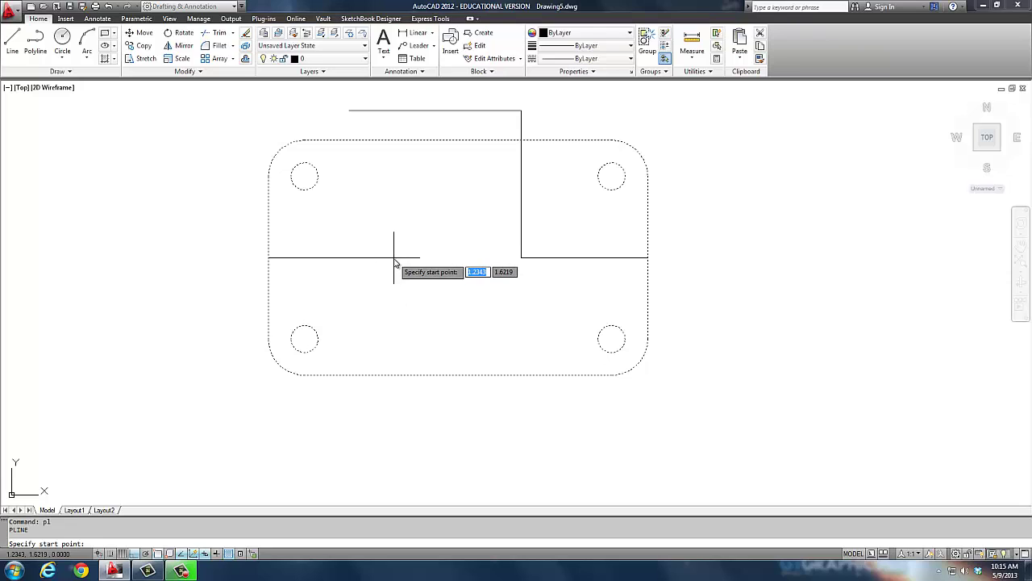
type("end")
key("Return")
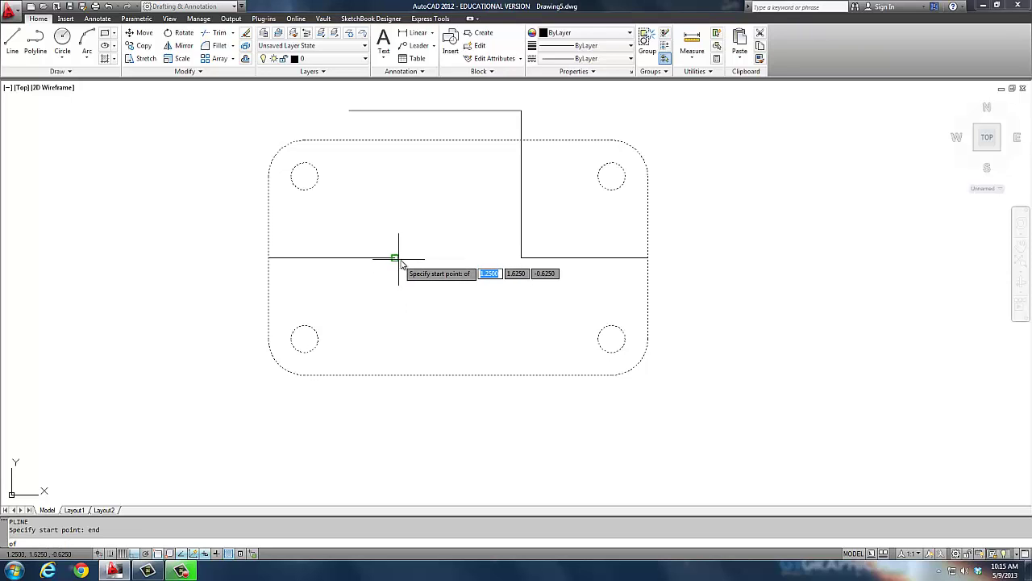
left_click(396, 260)
left_click(395, 411)
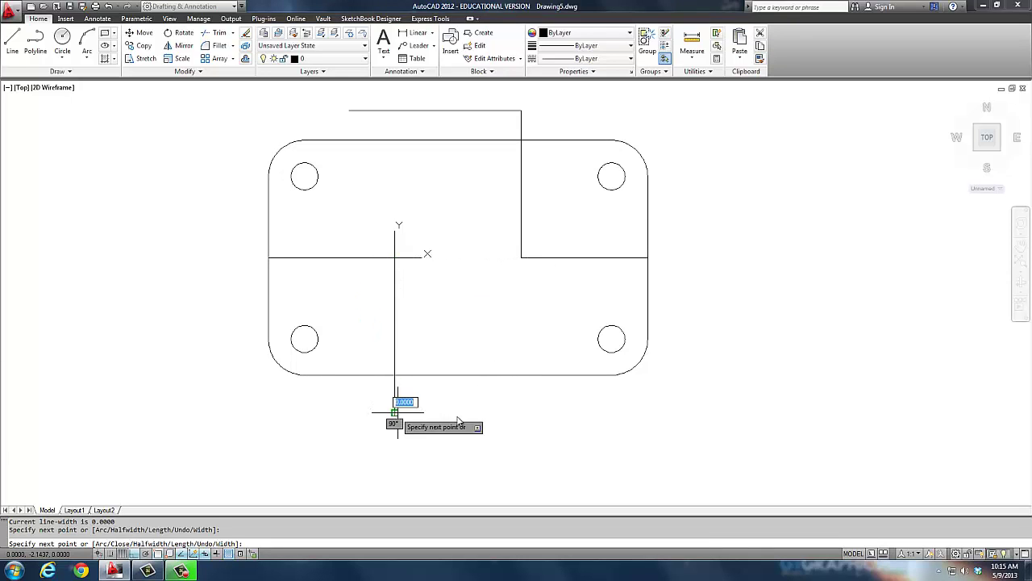
left_click(613, 413)
key("Return")
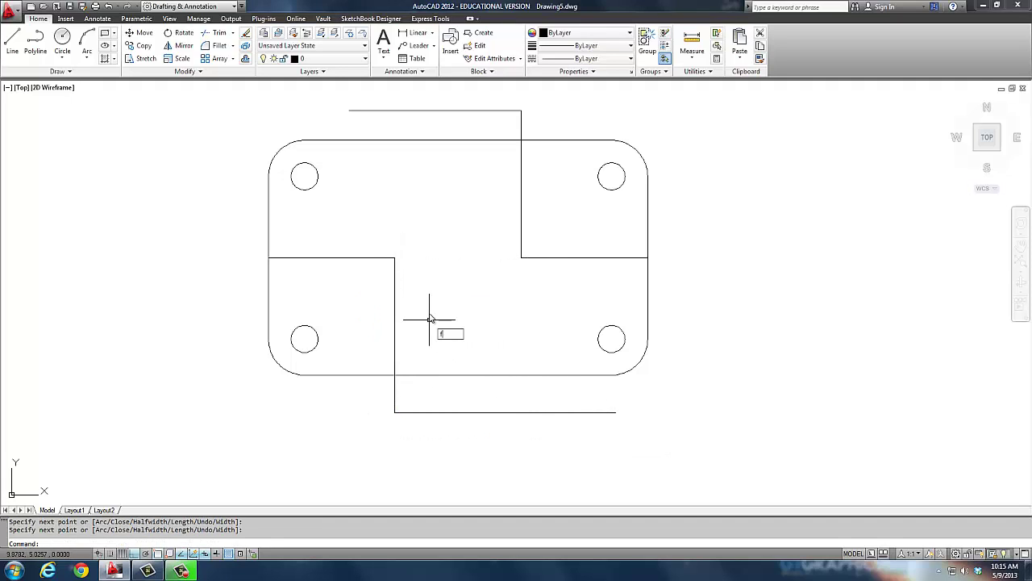
Step: Try filleting the upper groove polyline against the left groove line, then cancel
type("f")
key("Return")
left_click(395, 269)
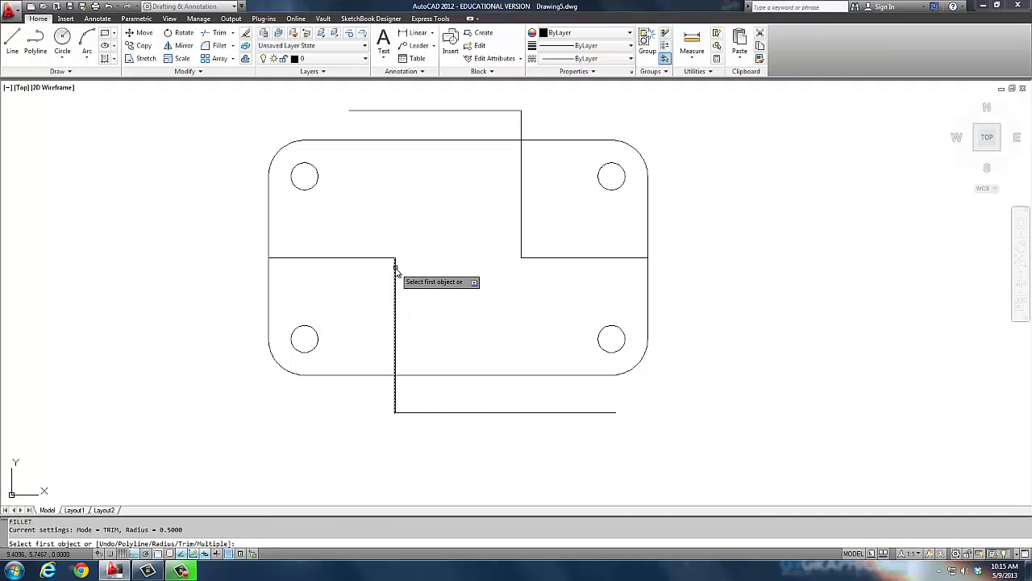
left_click(454, 110)
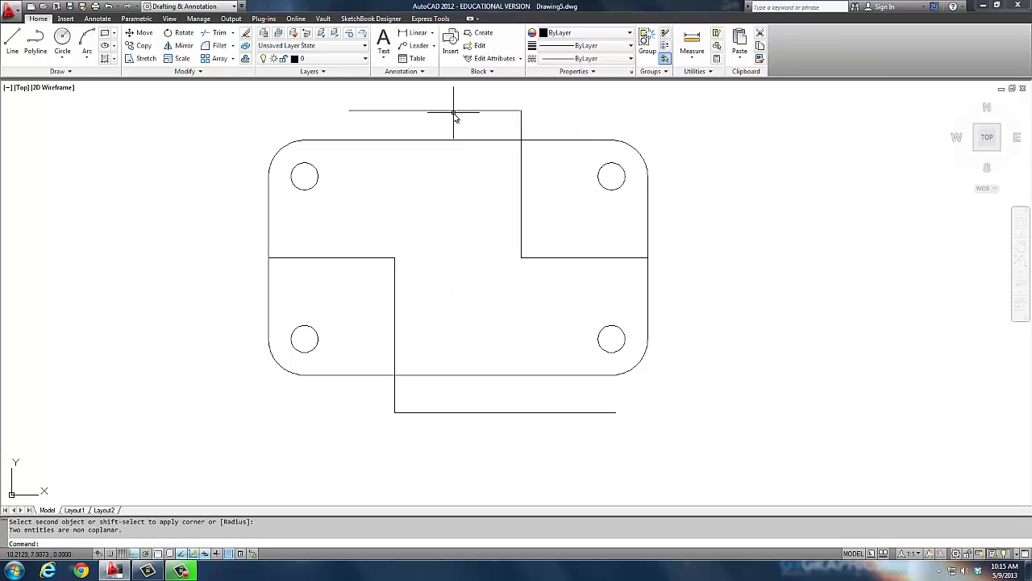
key("Return")
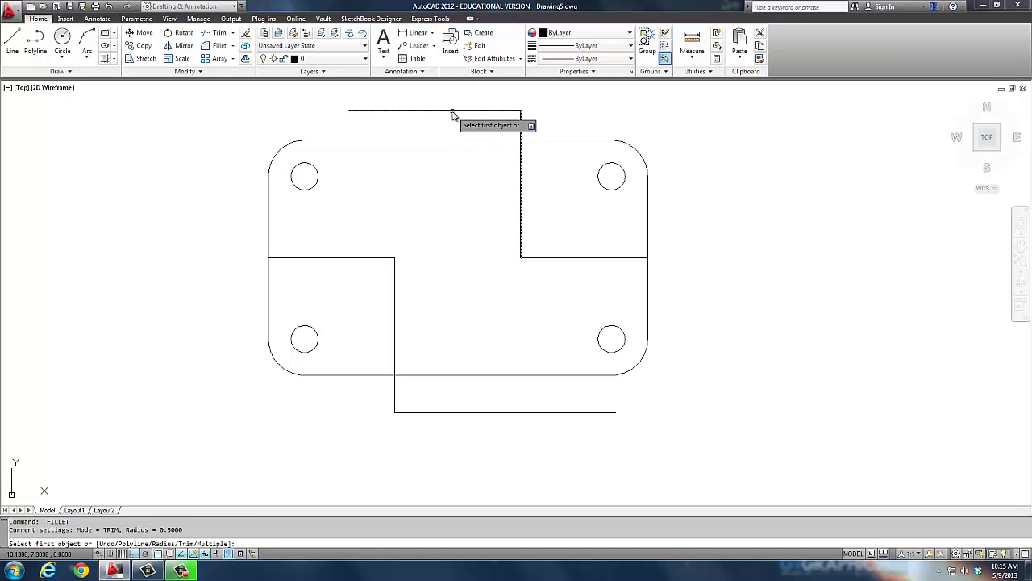
left_click(454, 113)
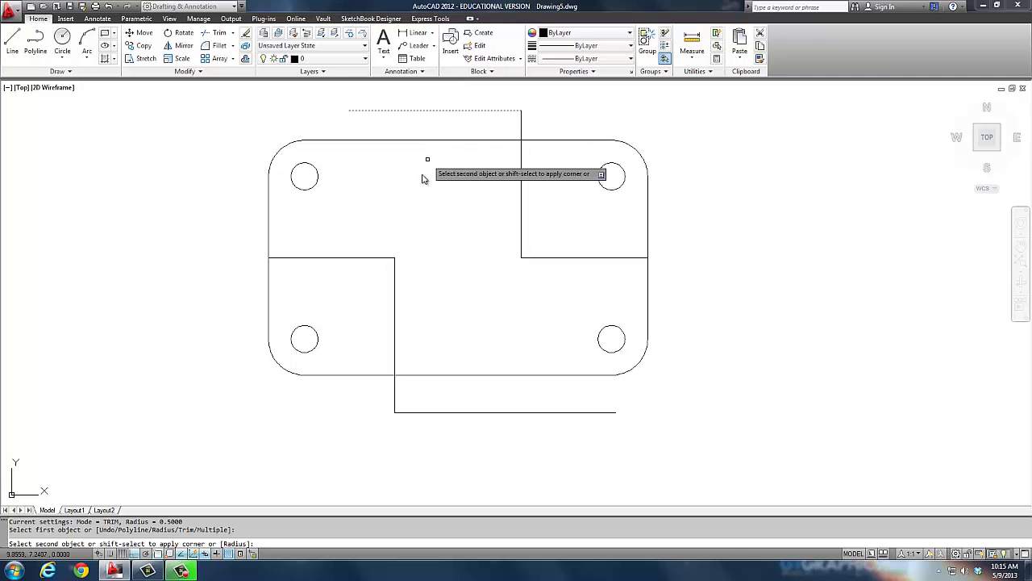
left_click(395, 269)
key("Escape")
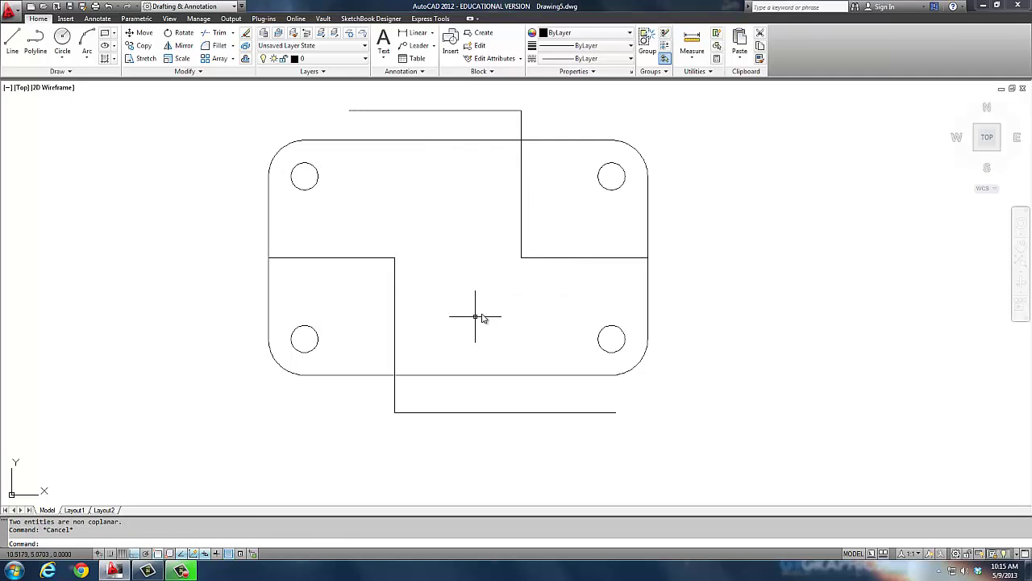
Step: Switch the view from Top to NE Isometric with the ViewCube
left_click(549, 298)
left_click(438, 288)
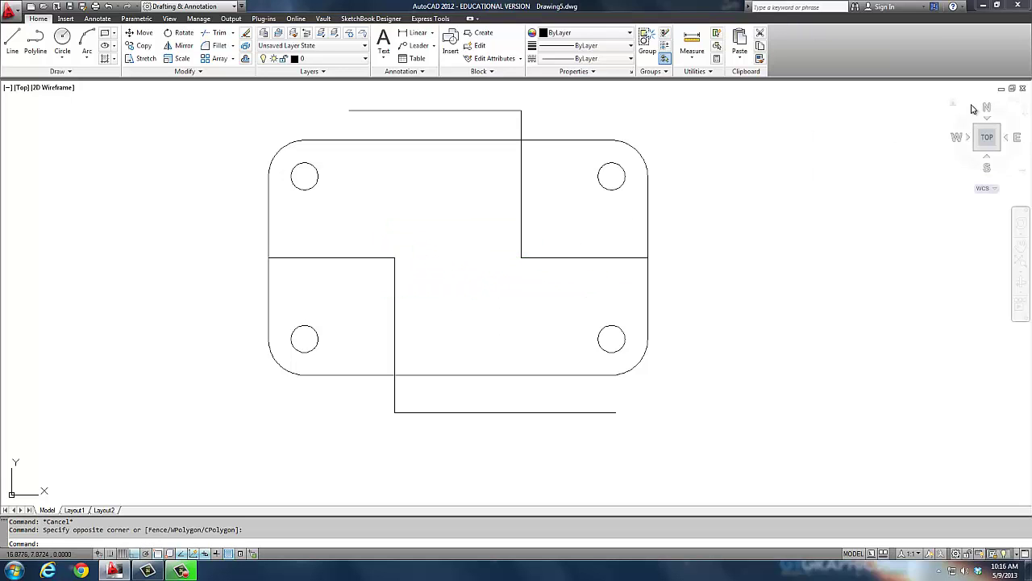
left_click(1000, 131)
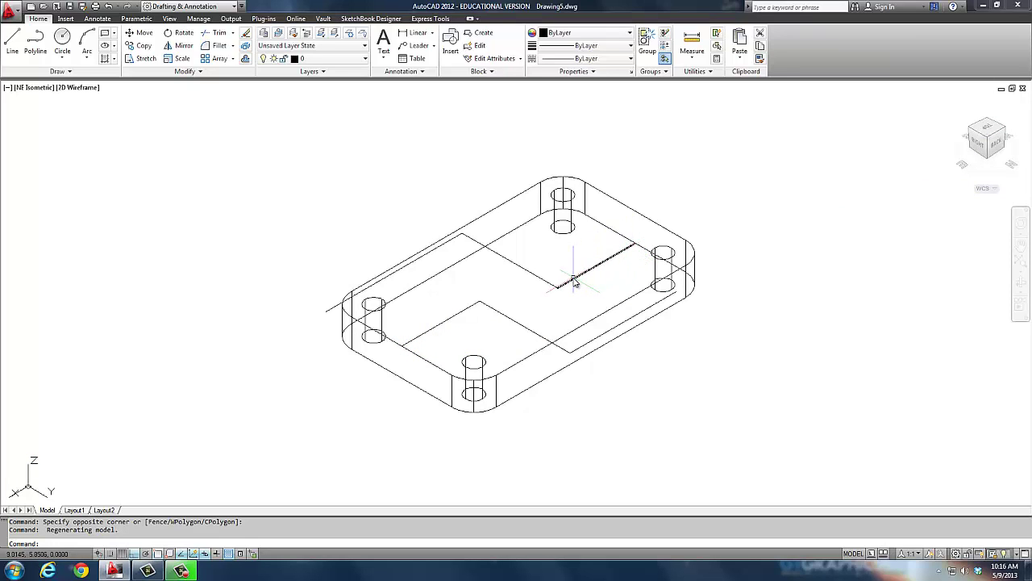
Step: Erase the earlier groove outline lines on the plate's top
left_click(511, 334)
left_click(490, 256)
left_click(470, 306)
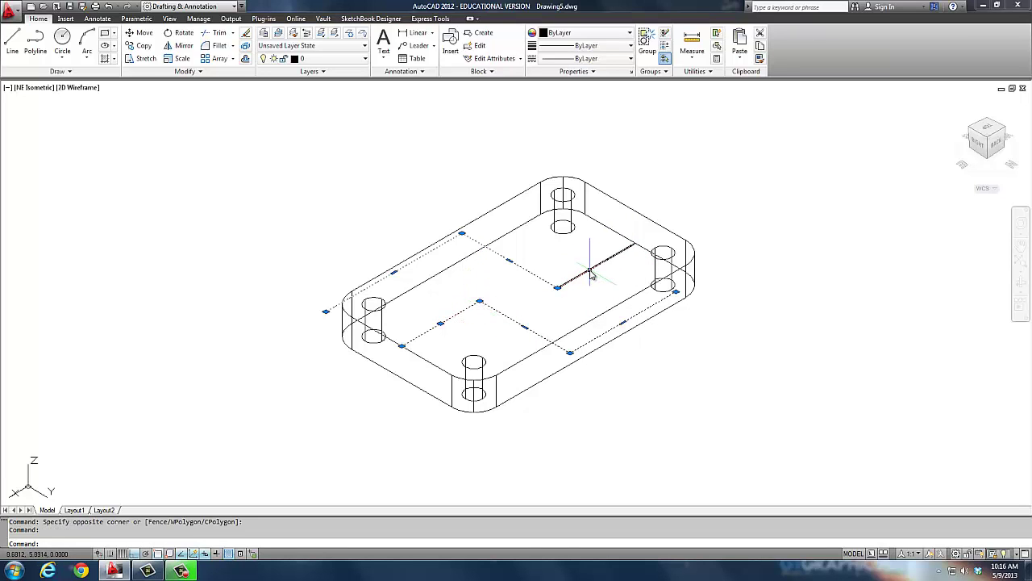
key("Delete")
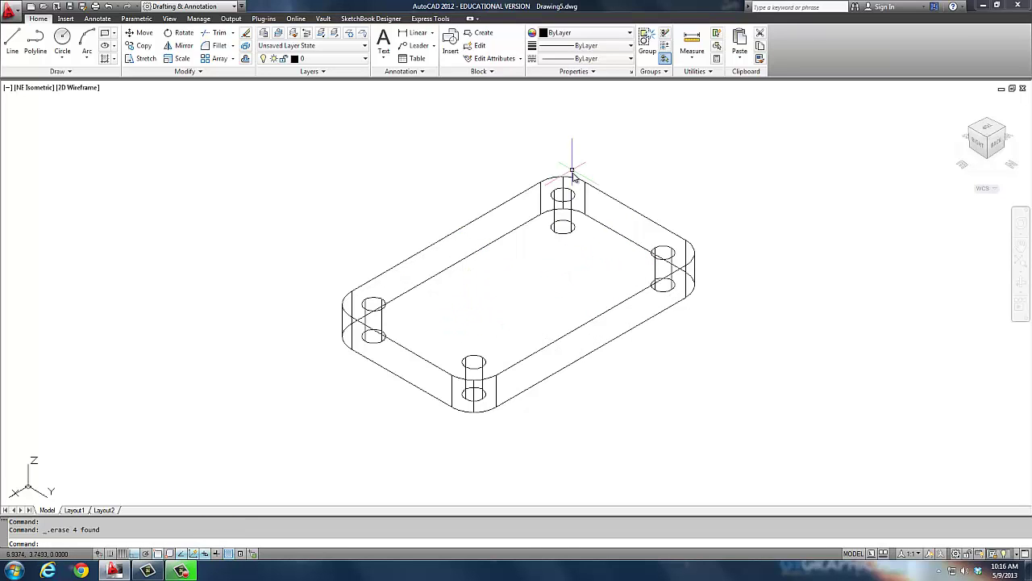
Step: Draw two 1.75-long lines running inward from opposite edges of the plate
type("l")
key("Return")
left_click(400, 346)
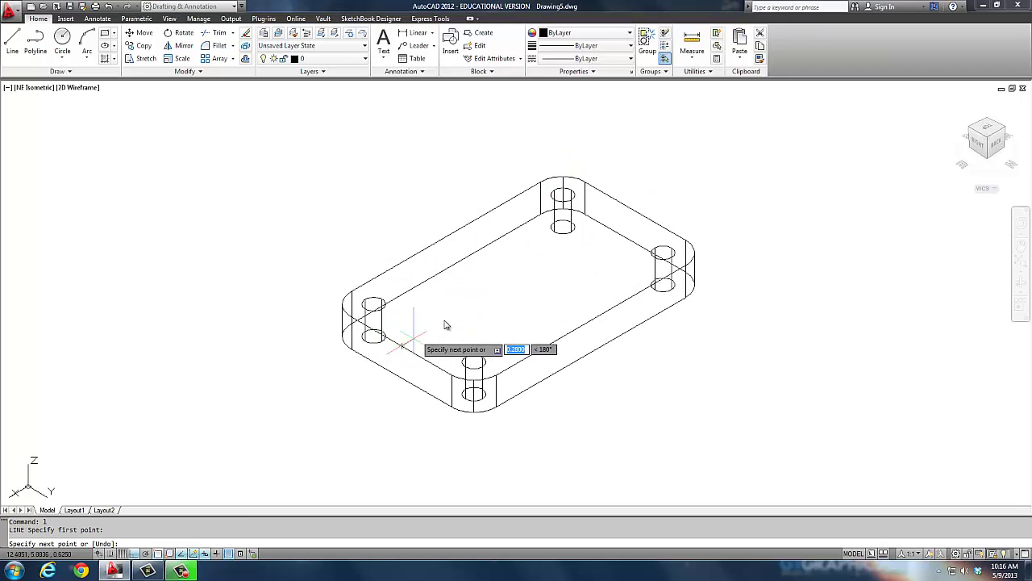
type("1.75")
key("Return")
key("Return")
key("Return")
left_click(635, 211)
type("1.75")
key("Return")
key("Return")
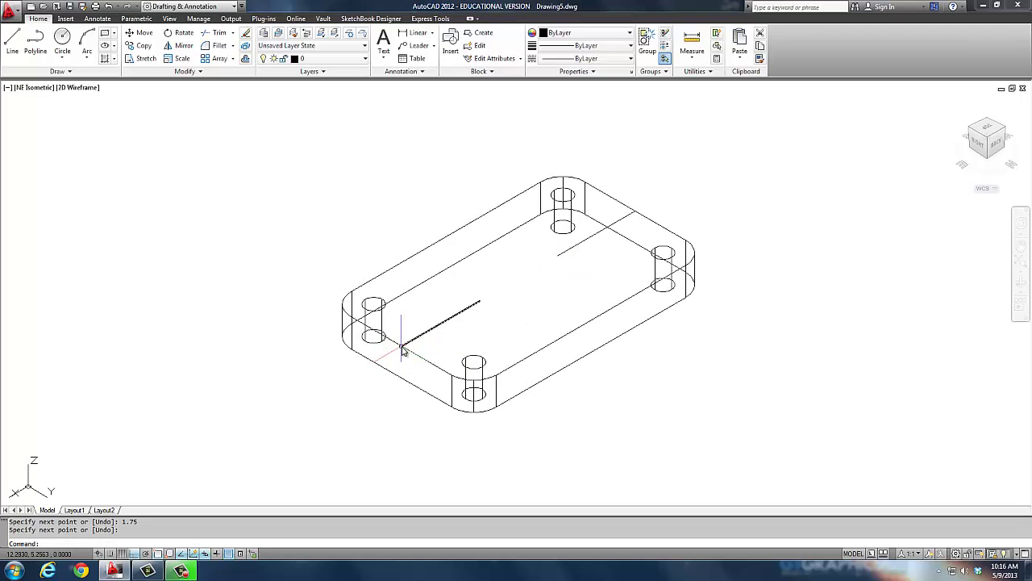
Step: Draw two polylines from the 1.75 line ends out past the plate to outline the strip
type("pl")
key("Return")
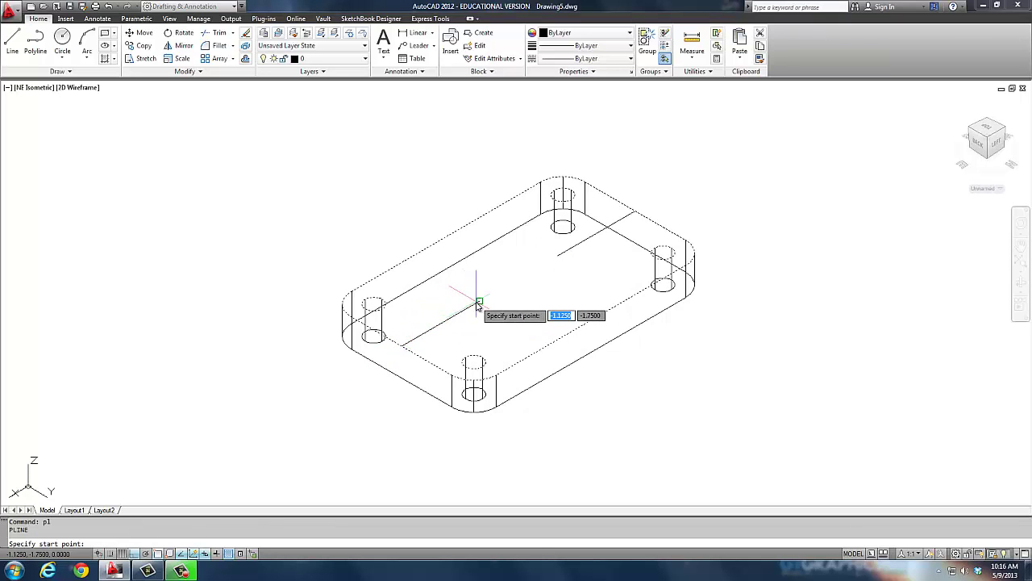
left_click(480, 301)
left_click(383, 214)
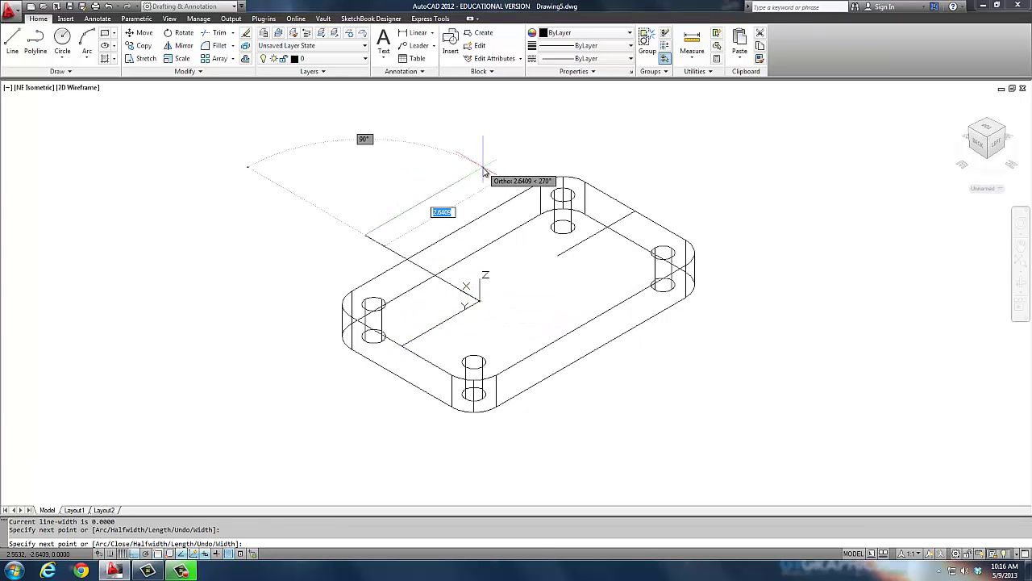
left_click(528, 147)
key("Return")
key("Return")
left_click(538, 266)
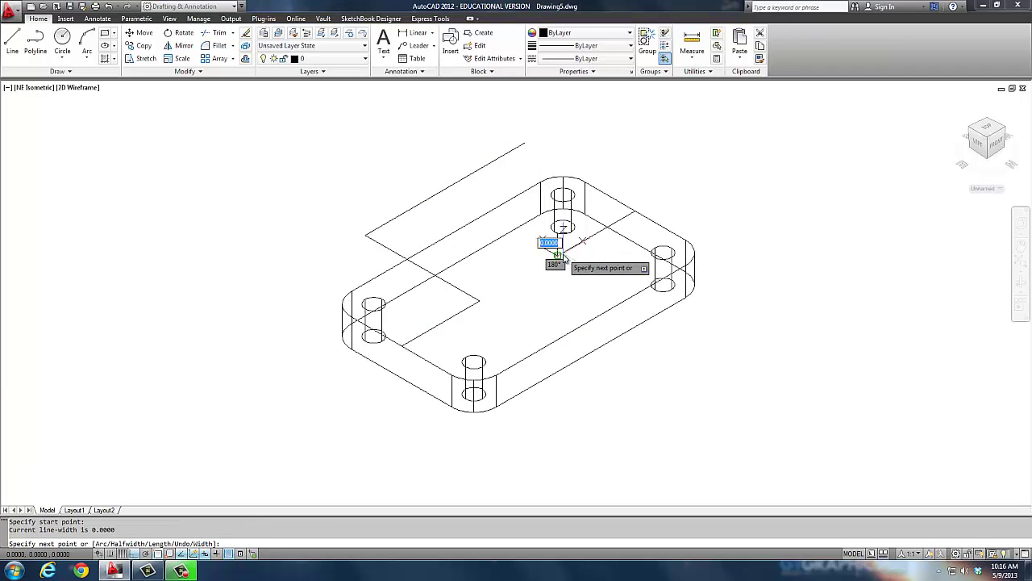
left_click(727, 356)
left_click(512, 482)
Step: Fillet the corner between the upper line and the right polyline of the strip
key("Return")
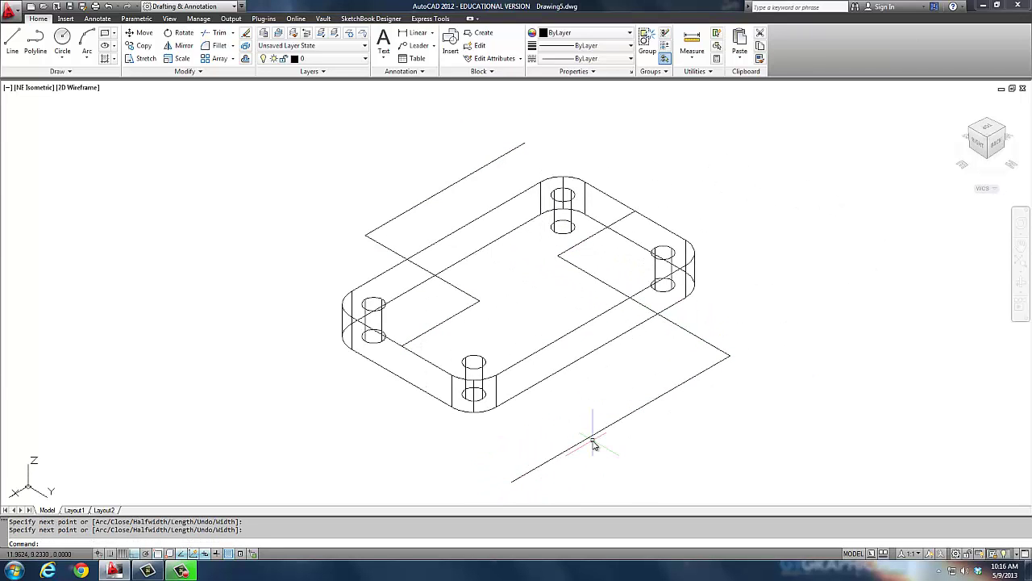
type("f")
key("Return")
left_click(686, 380)
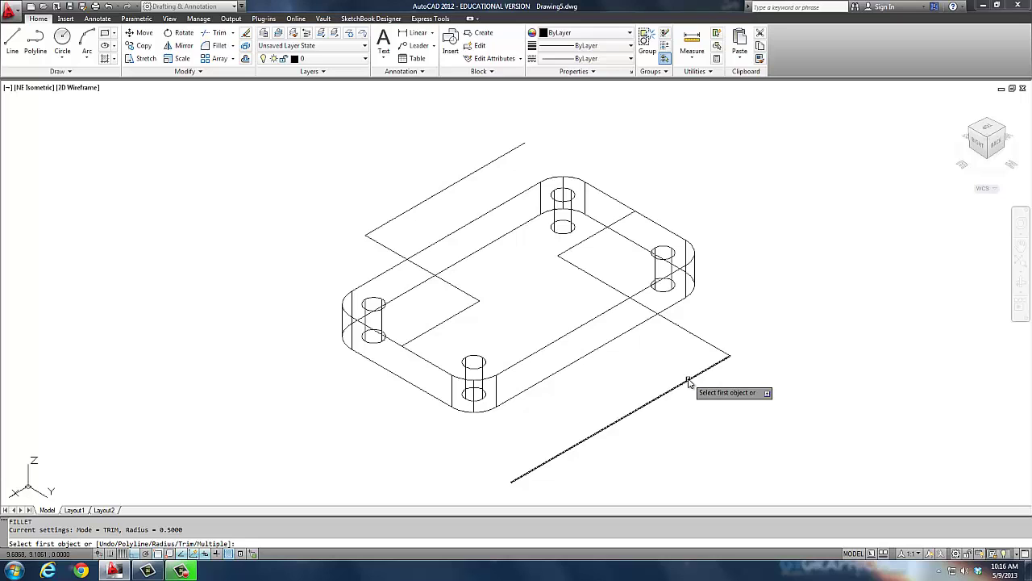
left_click(464, 290)
key("Return")
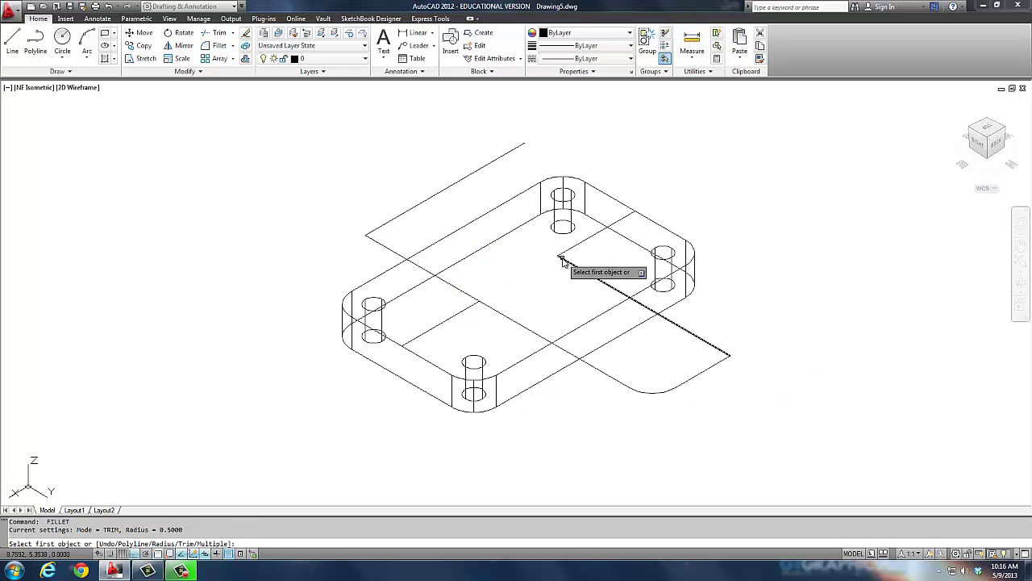
left_click(564, 259)
left_click(421, 205)
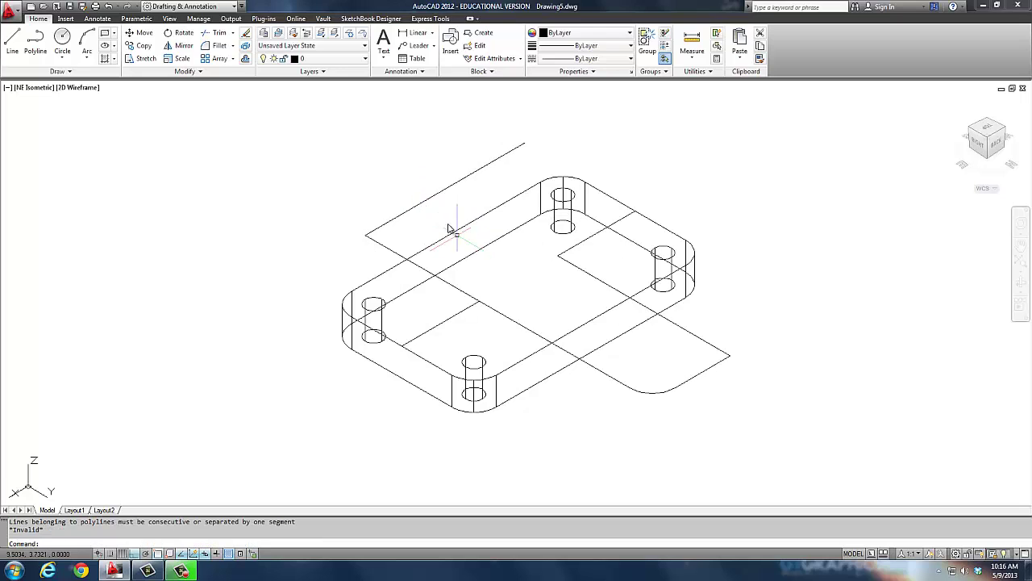
key("Return")
left_click(424, 208)
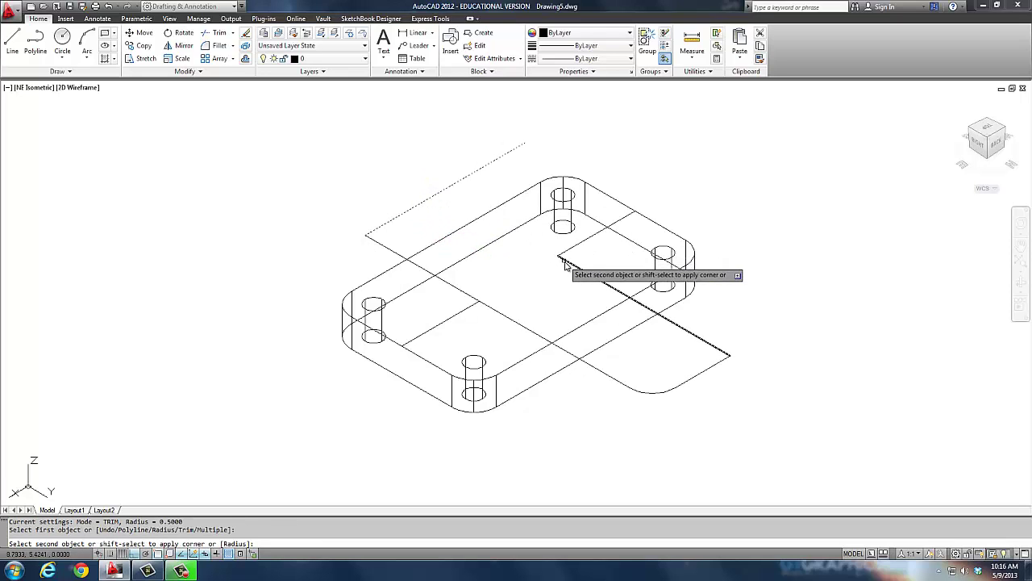
left_click(564, 260)
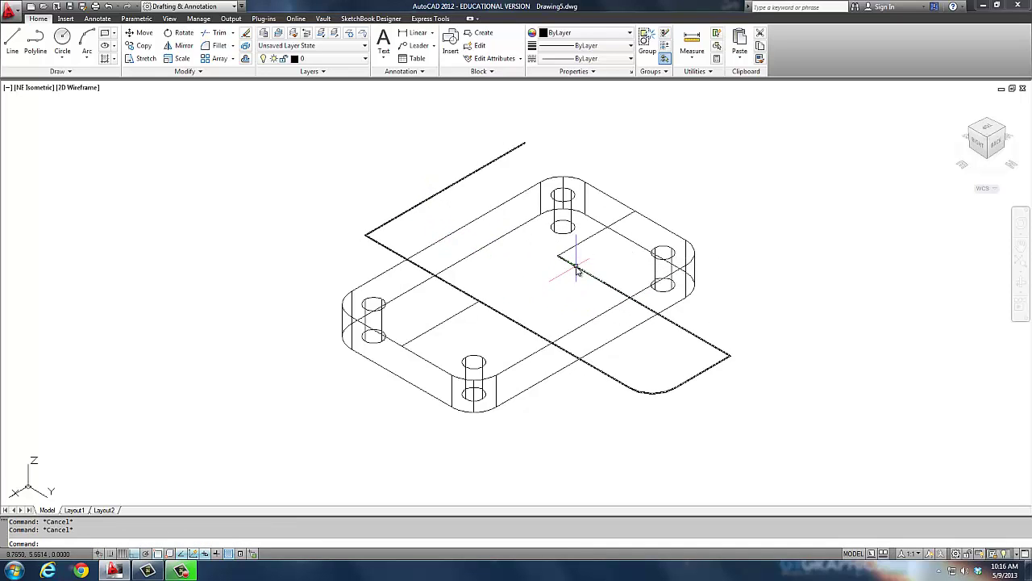
left_click(574, 268)
left_click(557, 255)
key("Escape")
key("Escape")
key("Return")
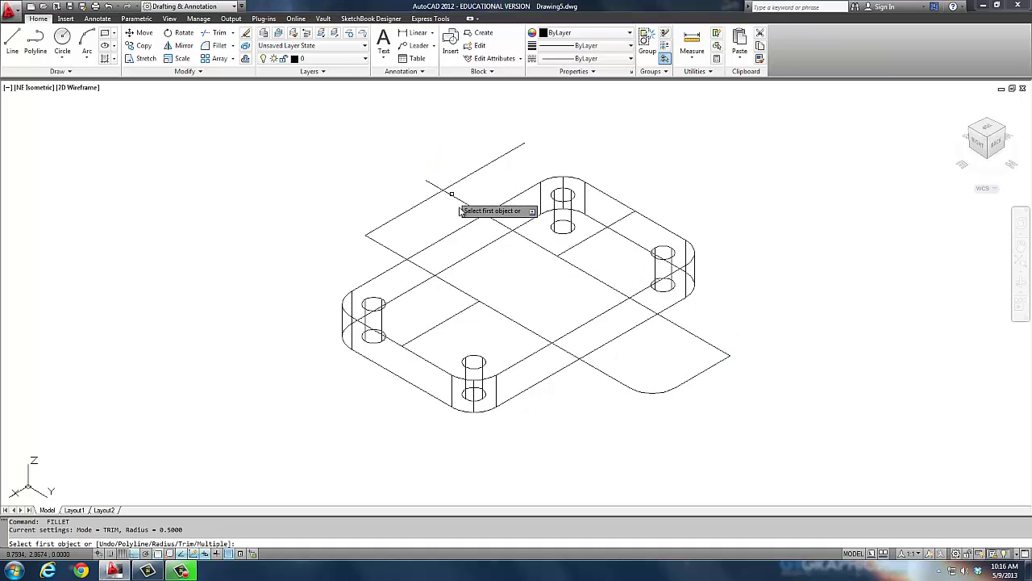
Step: Start trimming with all edges as boundaries, windowing the top-left corner
type("tr")
key("Return")
key("Escape")
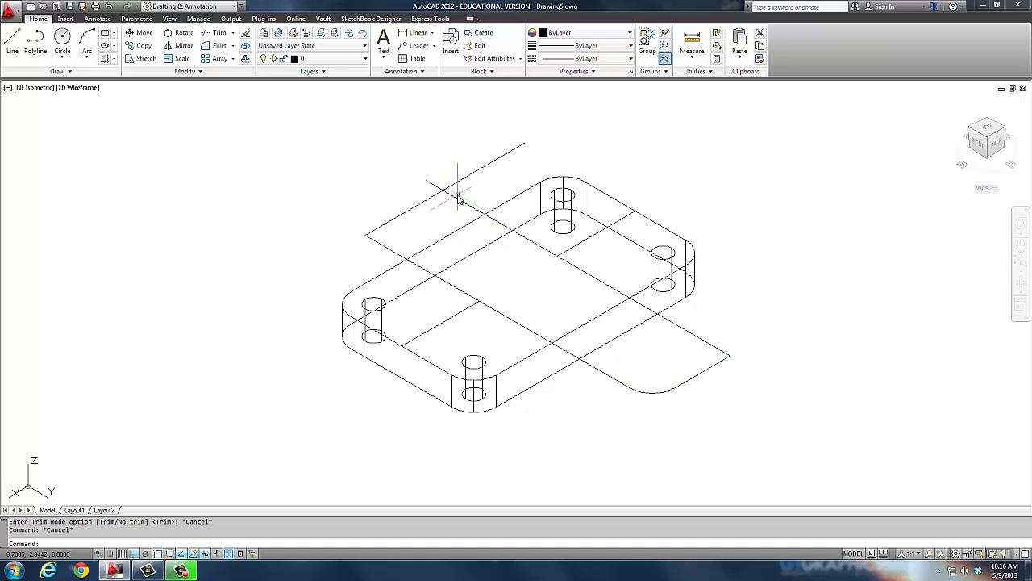
type("tr")
key("Return")
key("Return")
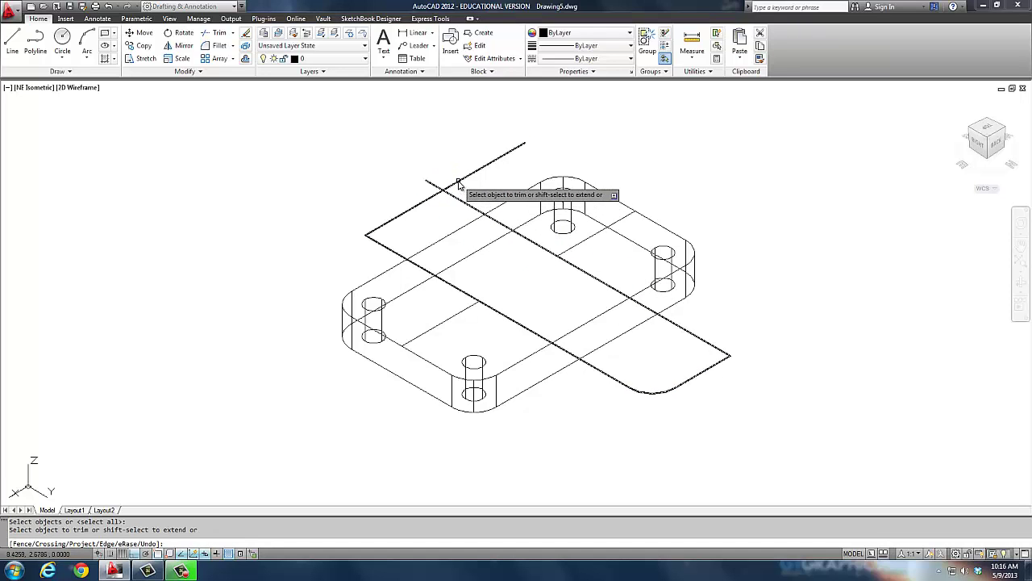
left_click(431, 186)
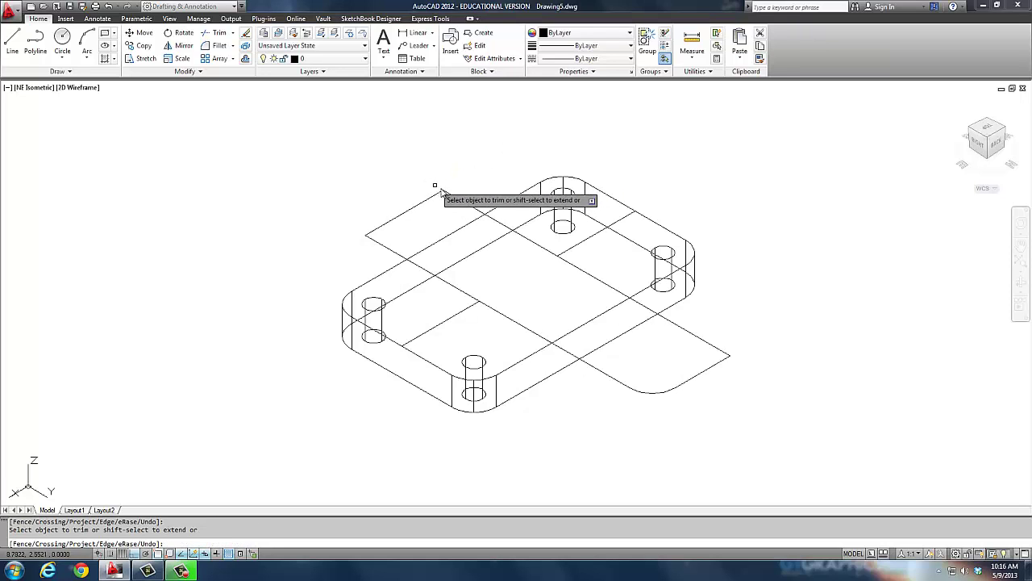
Step: Trim the overshooting lines at the strip's top-left corner
left_click(440, 191)
key("Return")
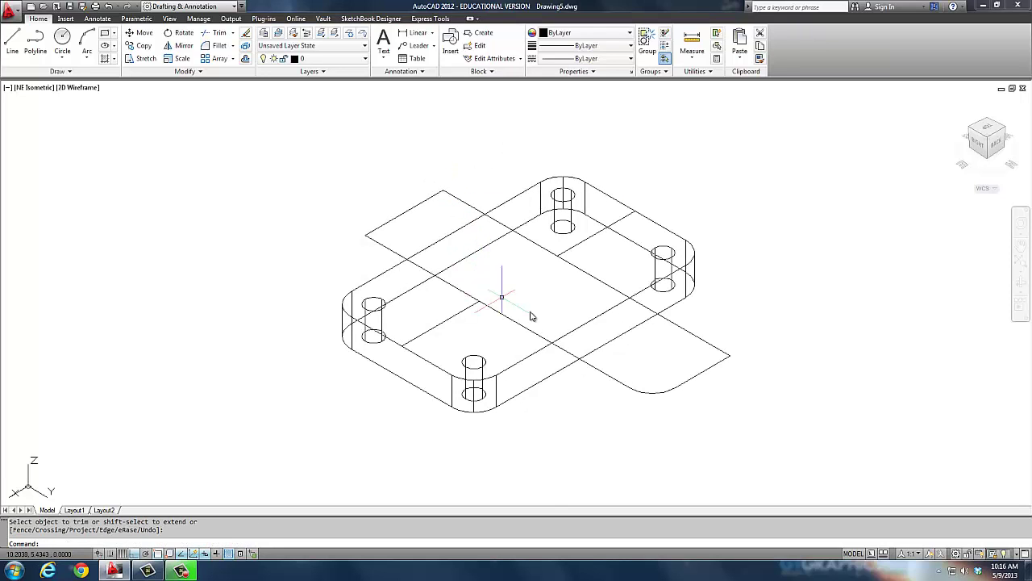
left_click(708, 343)
key("Escape")
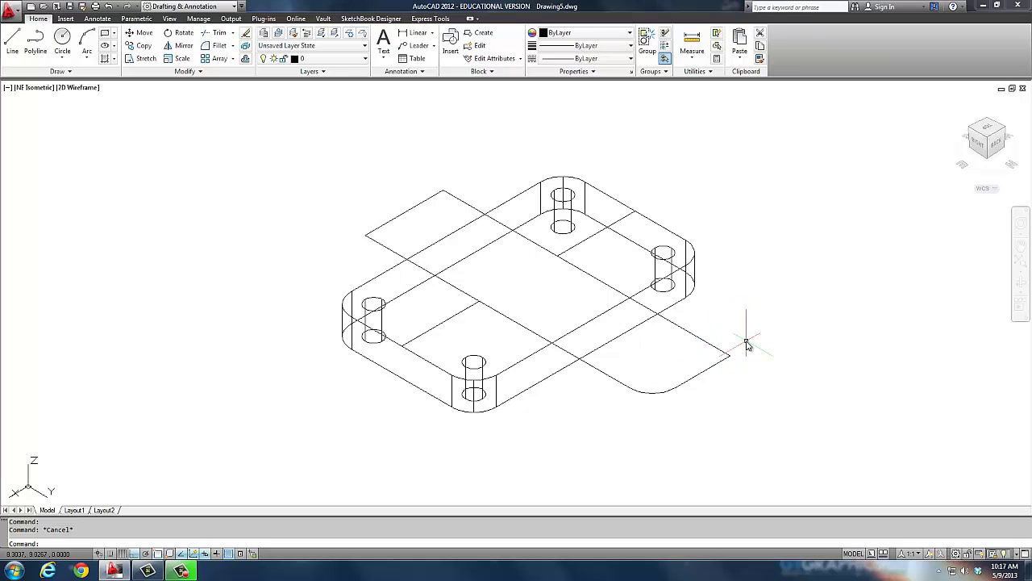
Step: Extrude the strip outline 0.125 high into a thin solid slab
type("ext")
key("Return")
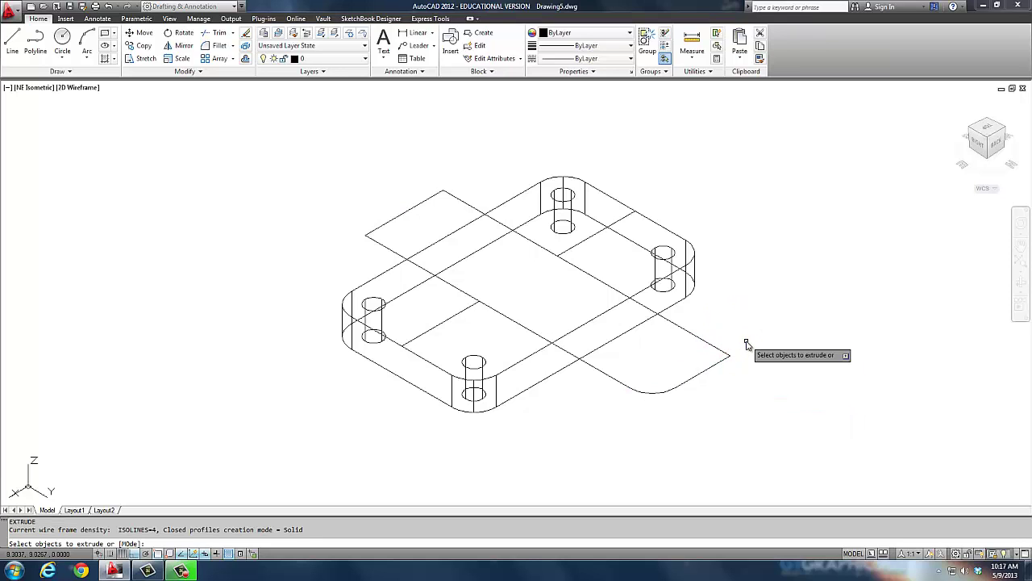
left_click(702, 374)
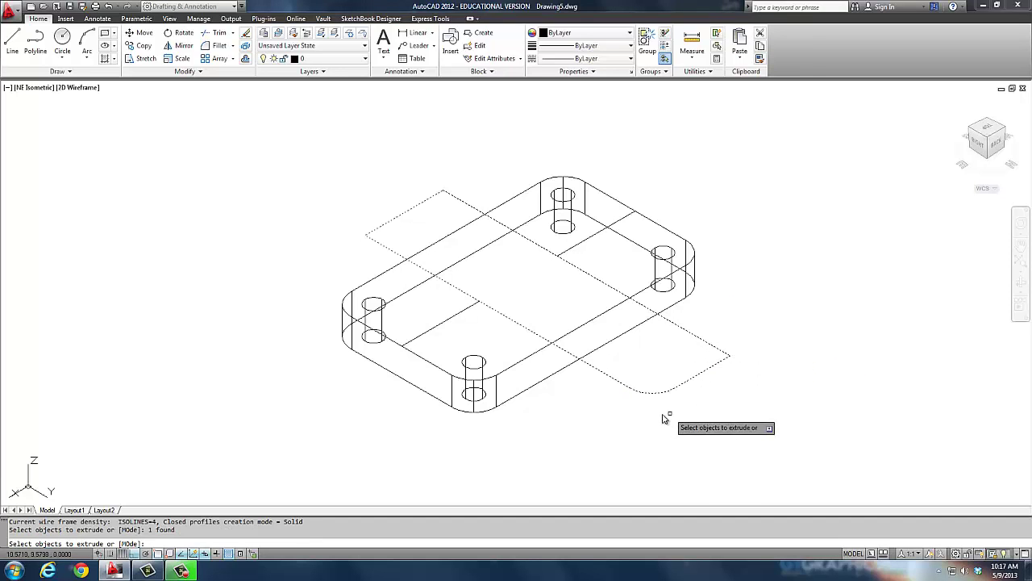
key("Return")
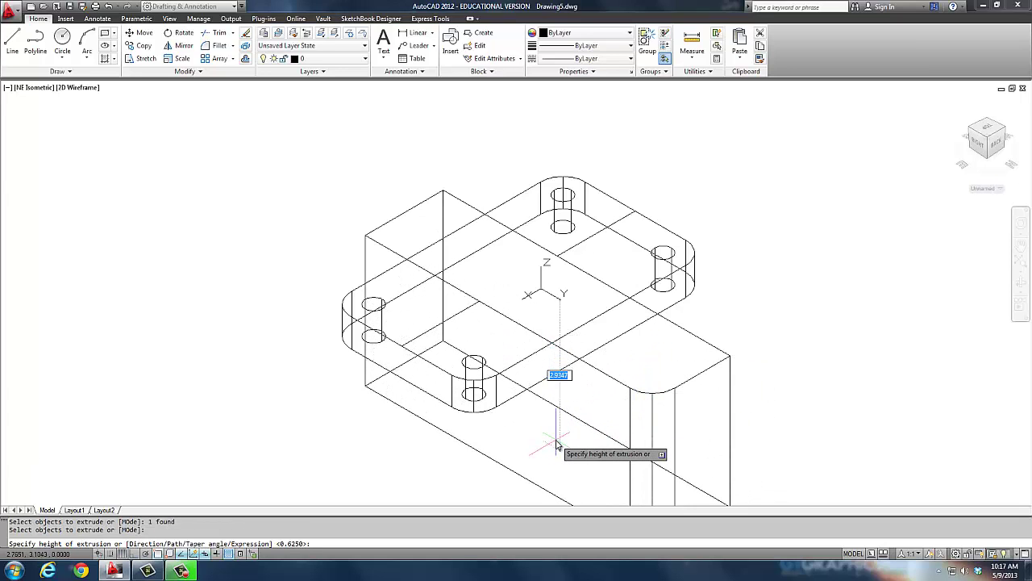
type(".125")
key("Return")
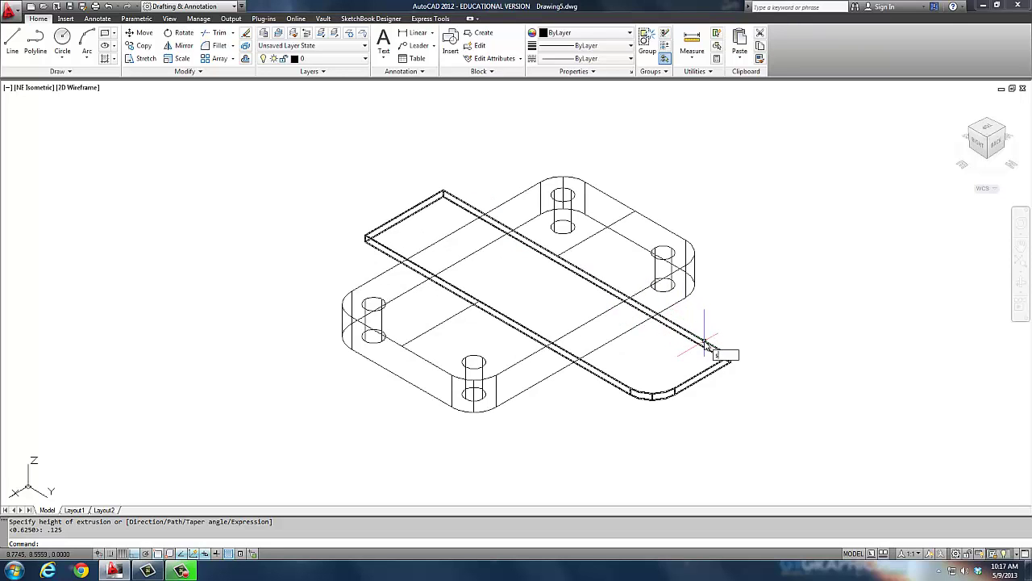
Step: Inspect the plate and the thin strip from a side view
type("b")
key("Return")
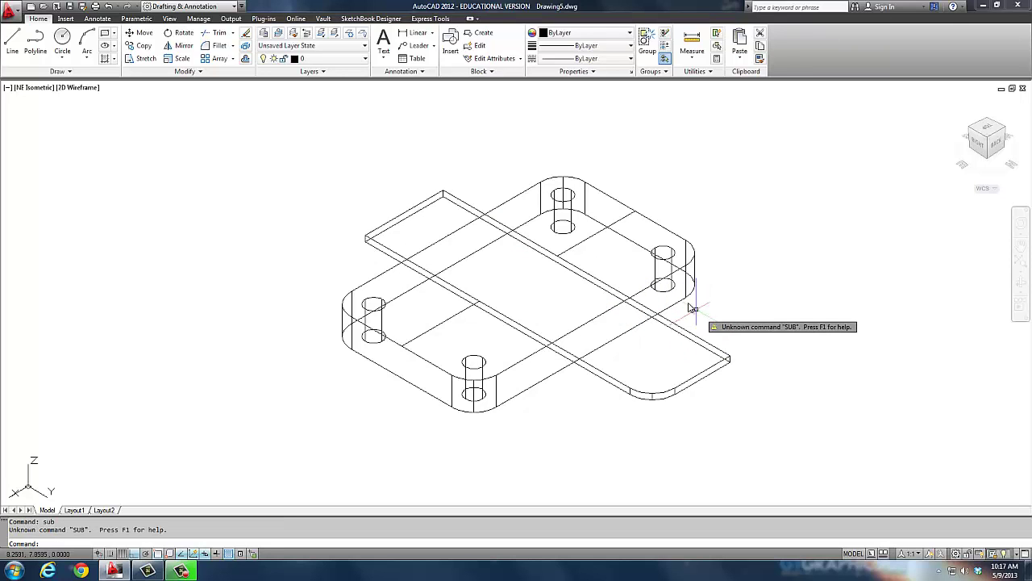
left_click(648, 293)
type("ext")
key("Return")
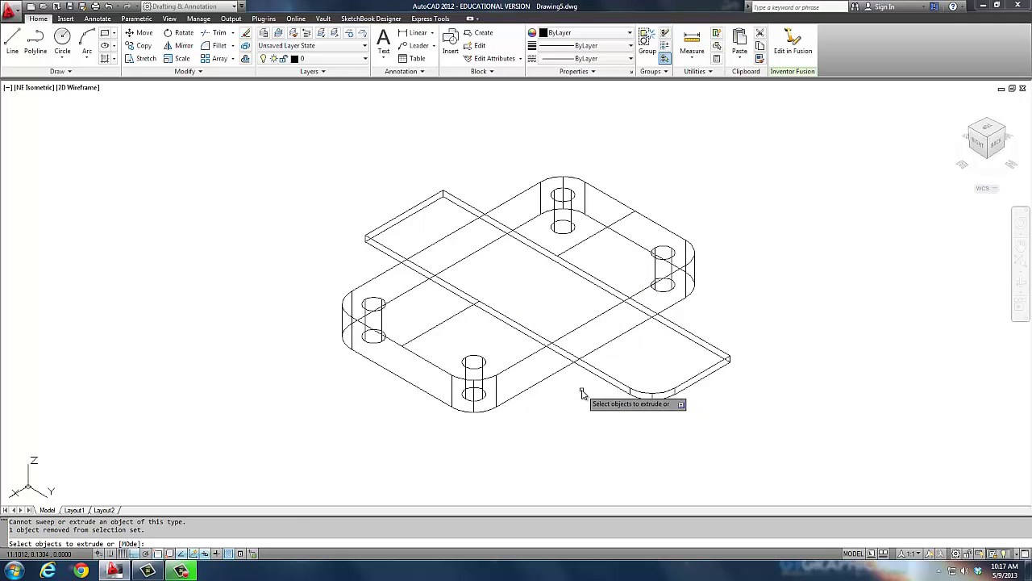
left_click(986, 147)
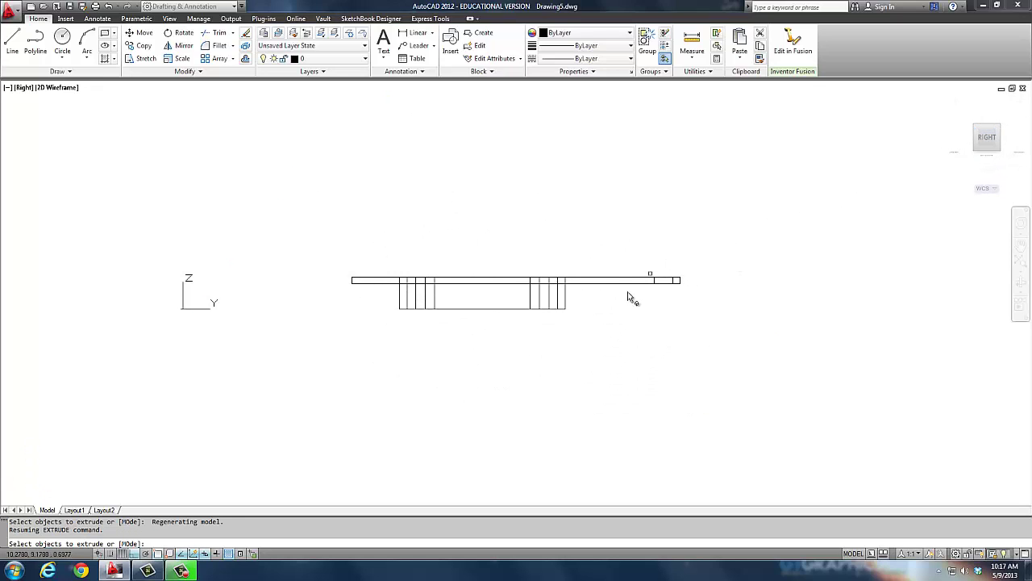
middle_click_drag(599, 313, 592, 321)
key("Escape")
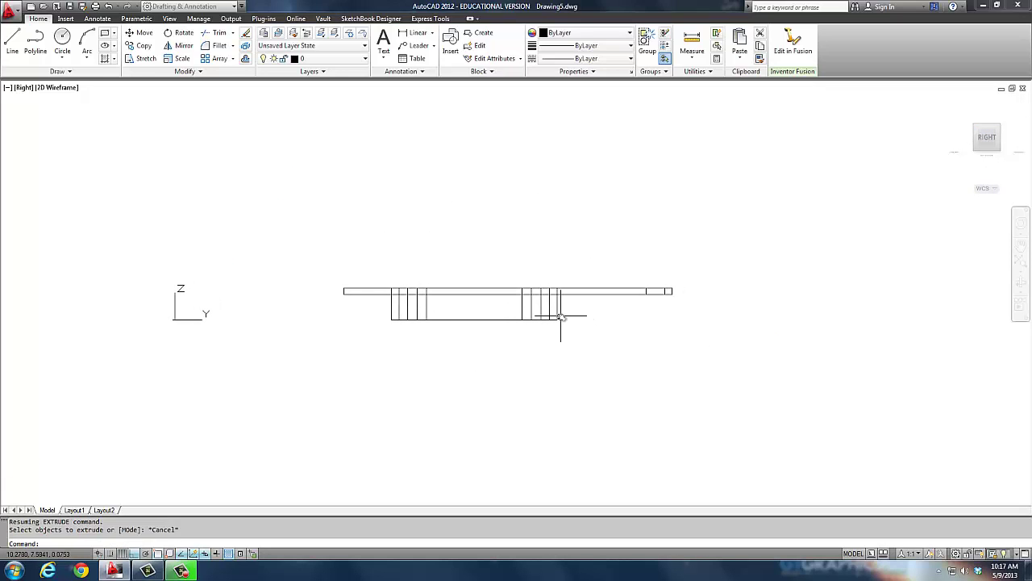
key("Escape")
Step: Subtract the thin rod from the box to cut the groove, then view NE Isometric
type("sub")
key("Return")
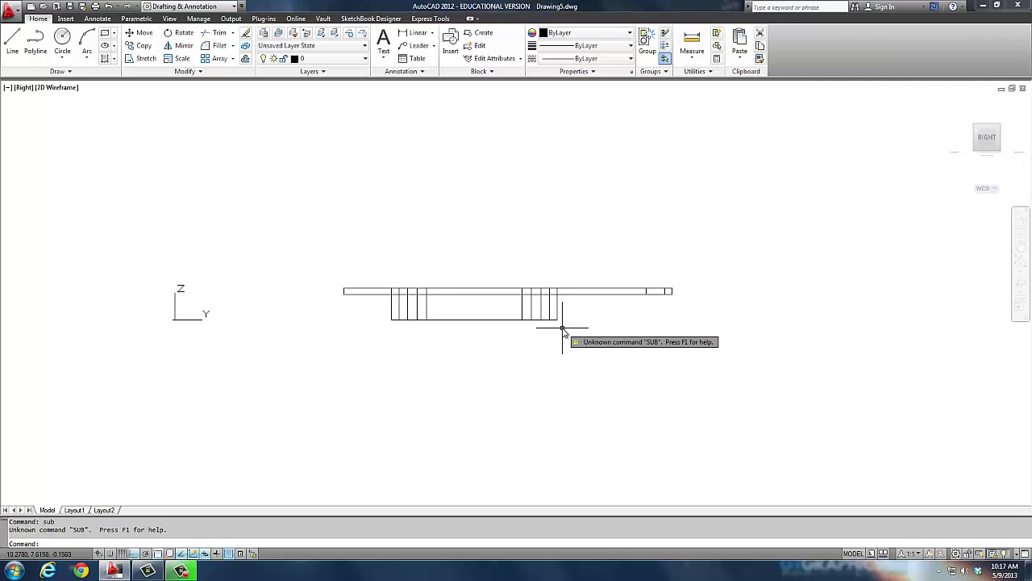
key("Escape")
key("Escape")
type("subtra")
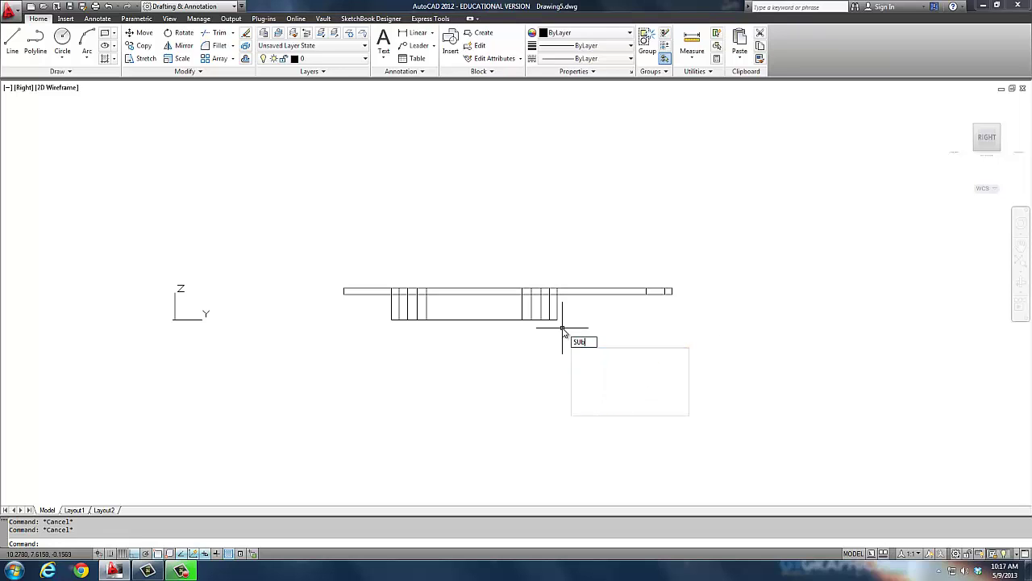
type("ct")
key("Return")
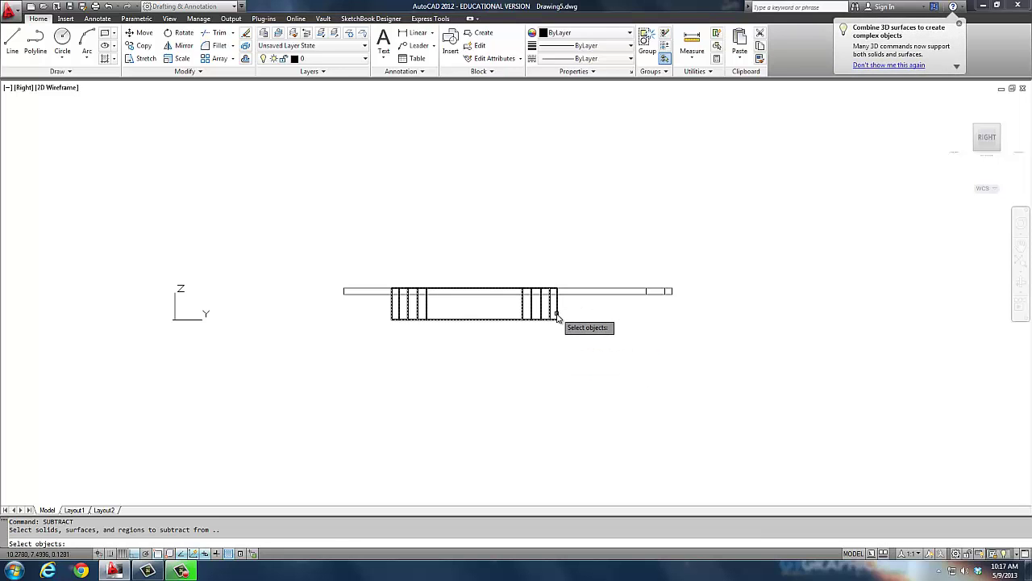
left_click(559, 316)
key("Return")
left_click(582, 292)
key("Return")
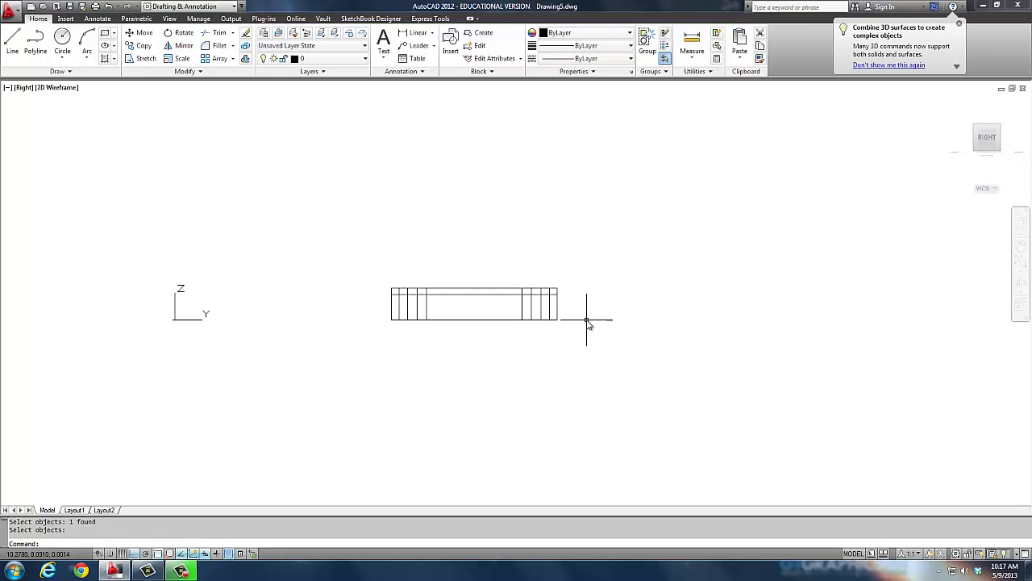
left_click(1000, 131)
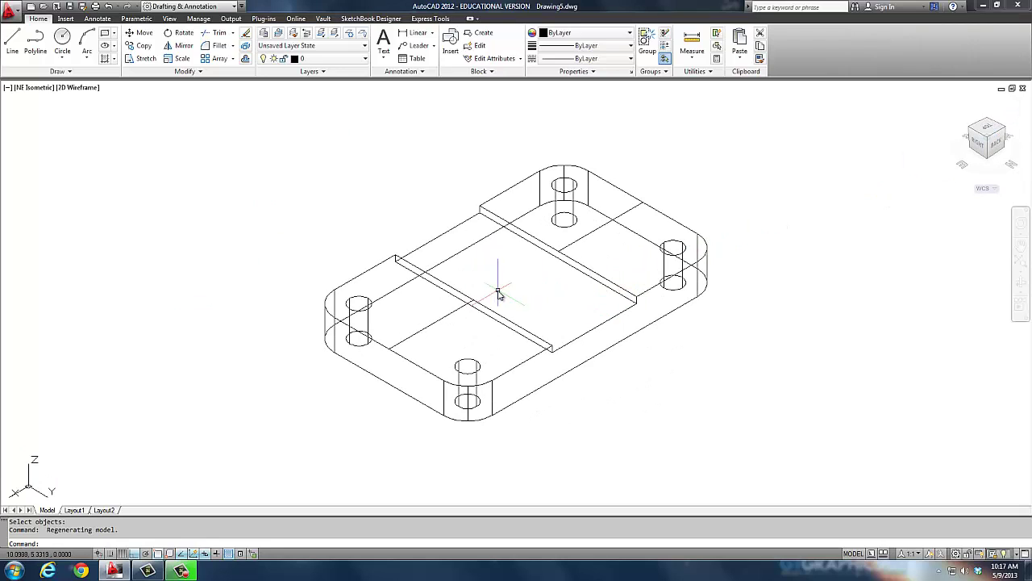
Step: Erase the two stray edge lines and an unwanted line at the plate corner
left_click(430, 322)
left_click(589, 350)
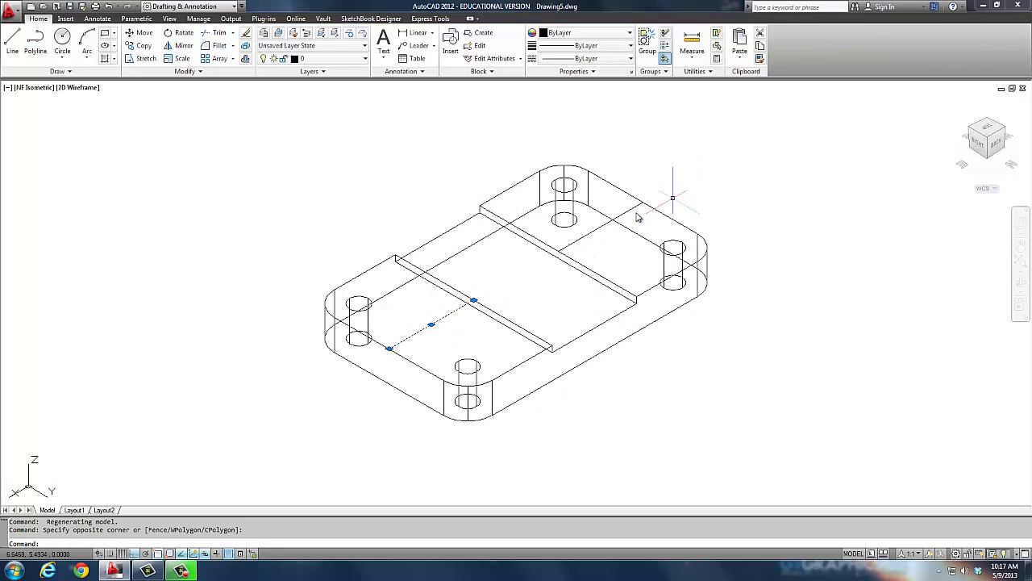
left_click(600, 233)
key("Delete")
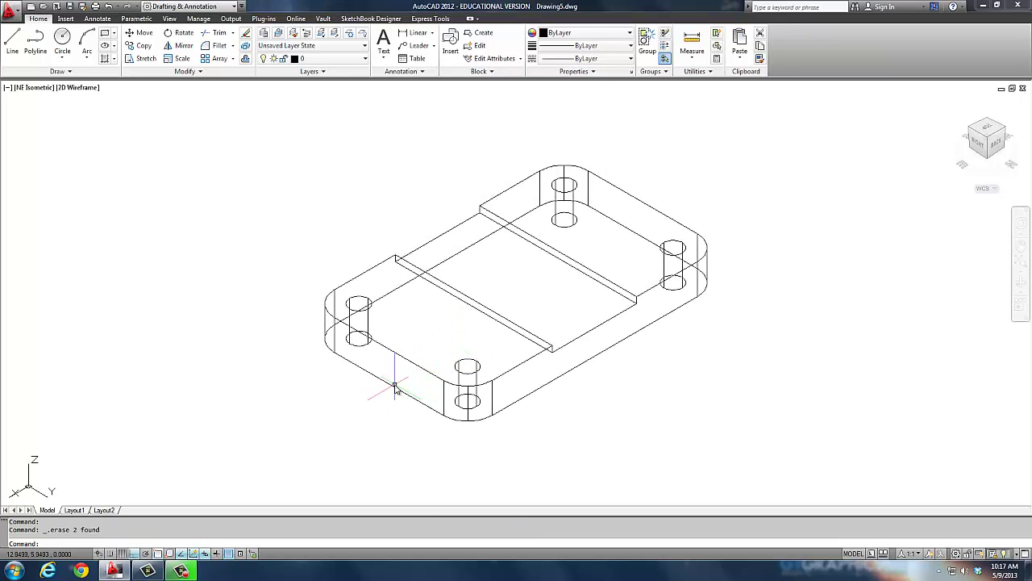
left_click(332, 354)
left_click(269, 291)
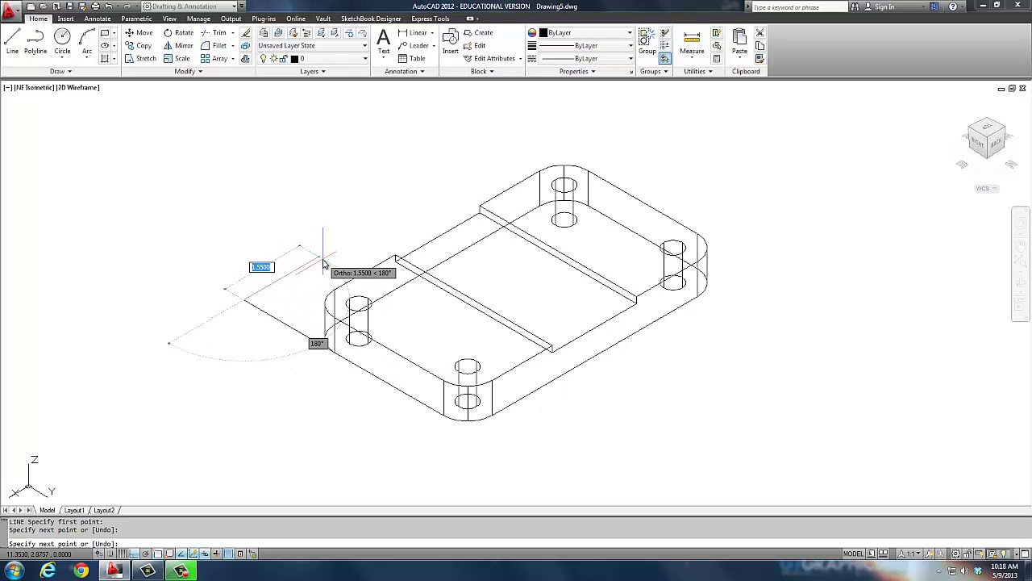
key("Escape")
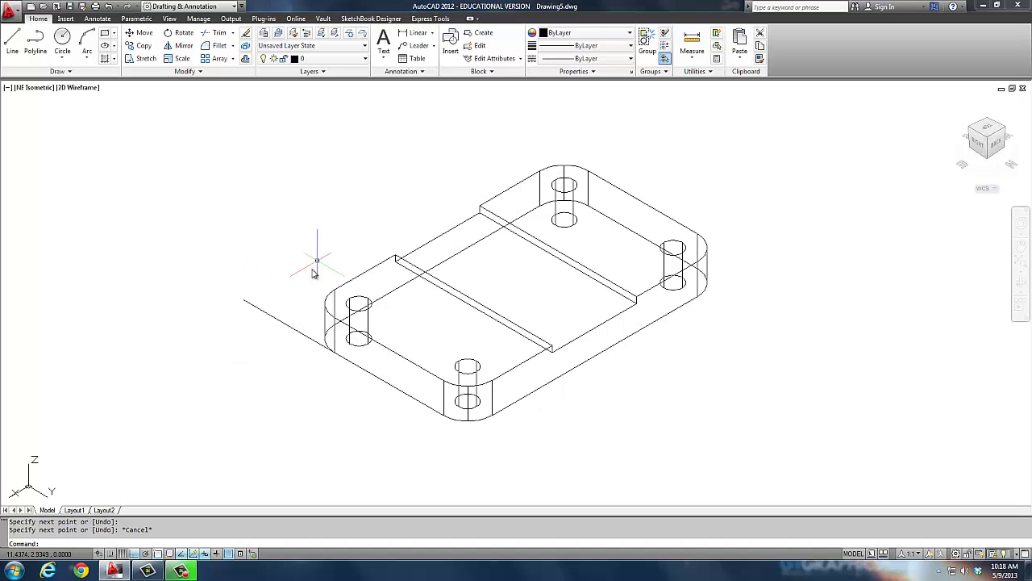
left_click(323, 288)
left_click(272, 310)
type("e")
key("Return")
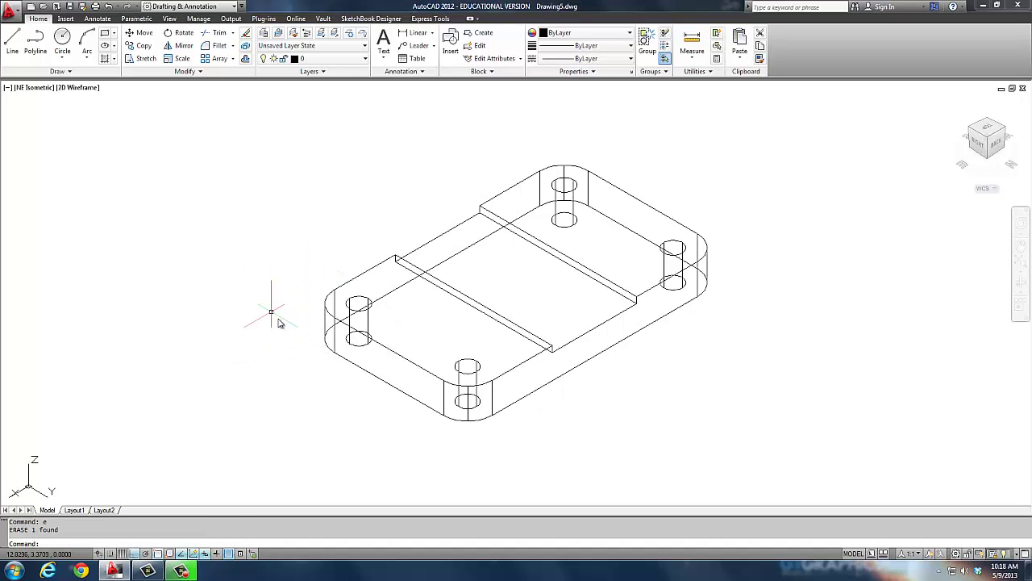
Step: Draw a closed 1.5-wide rectangular polyline along the plate's front-left edge
type("pl")
key("Return")
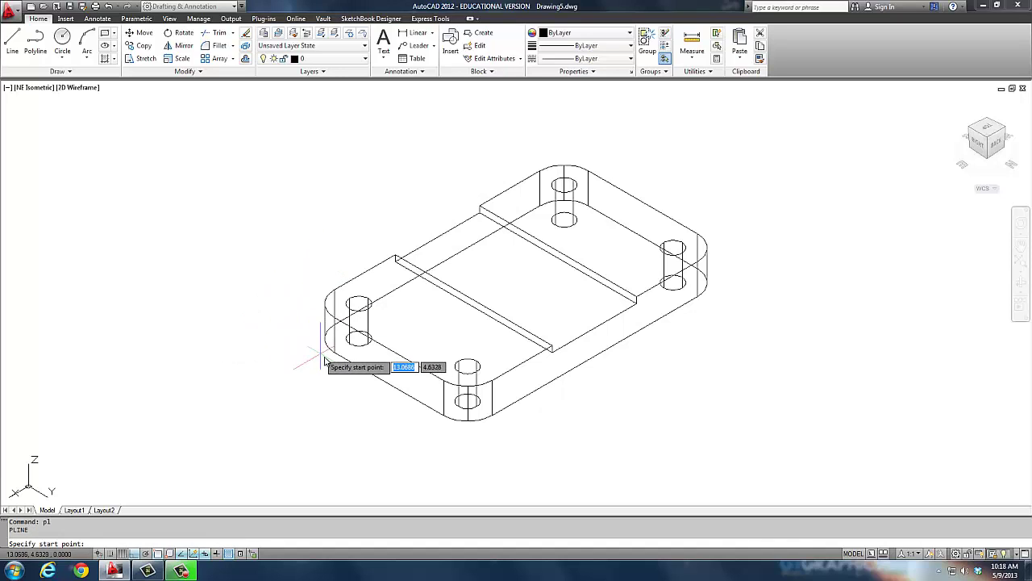
left_click(358, 339)
left_click(257, 284)
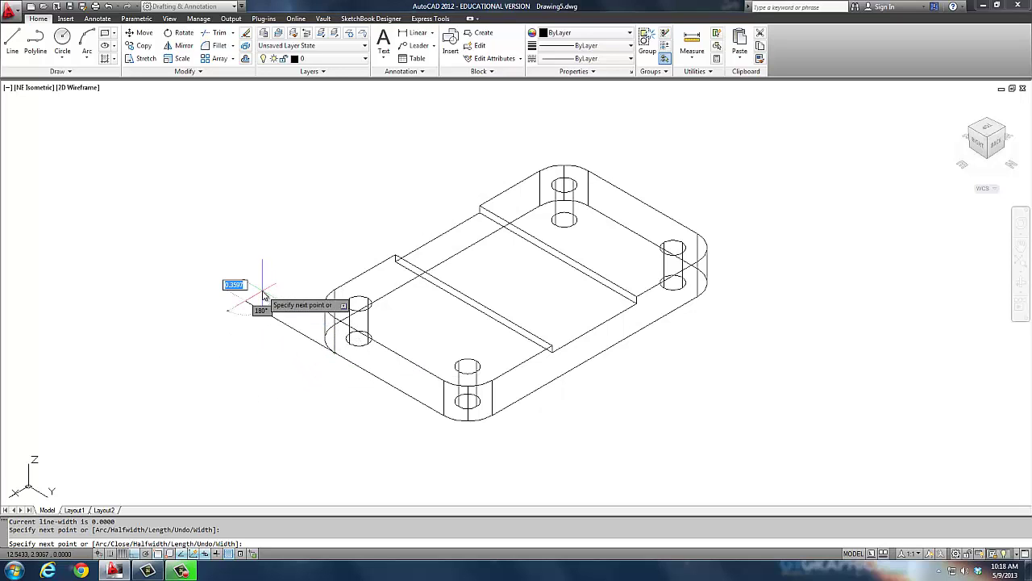
type("1.5")
key("Return")
left_click(610, 451)
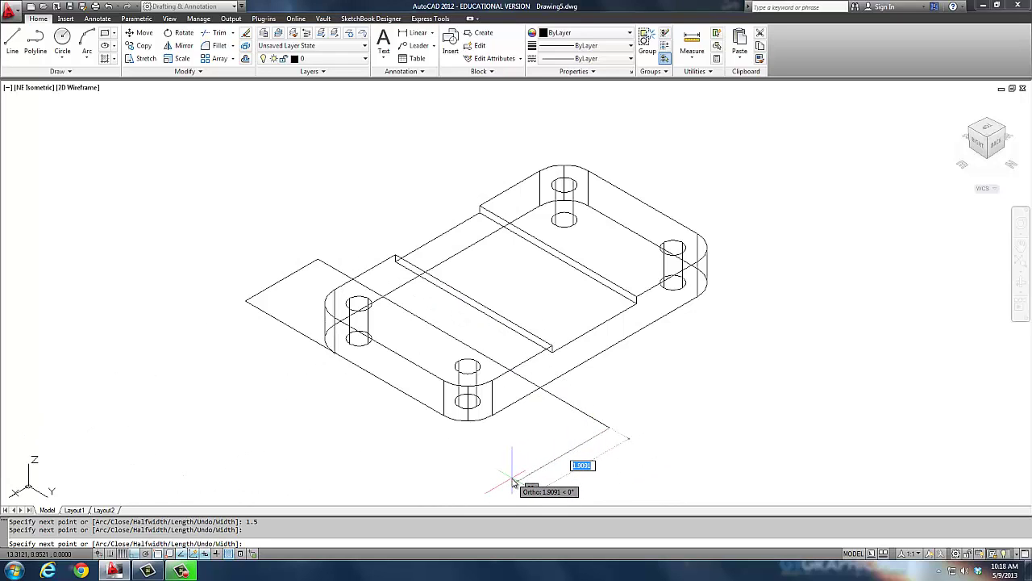
type("1.5")
key("Return")
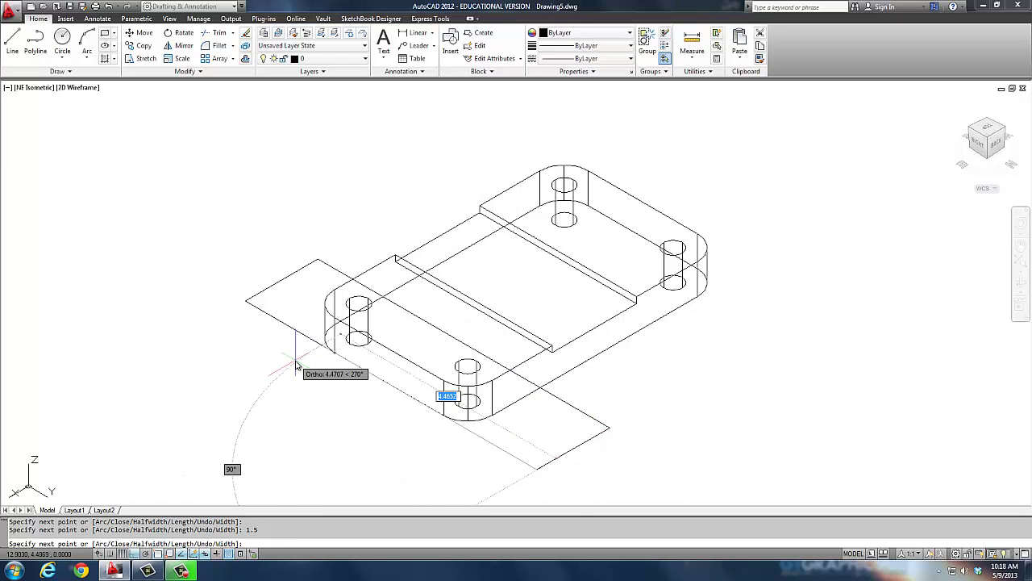
type("cl")
key("Return")
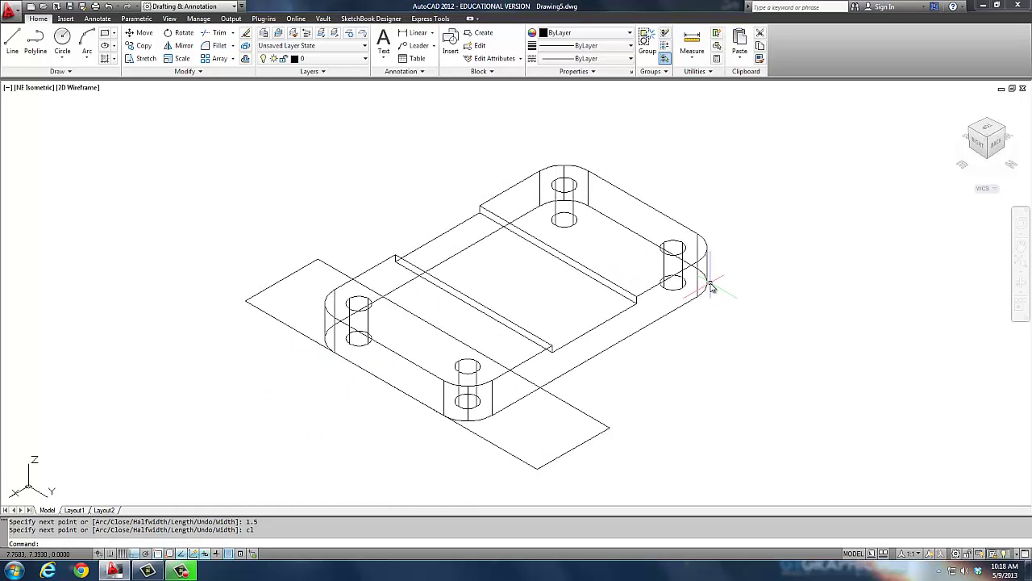
Step: Draw a second closed 1.5-wide rectangular polyline along the back-right edge
type("pl")
key("Return")
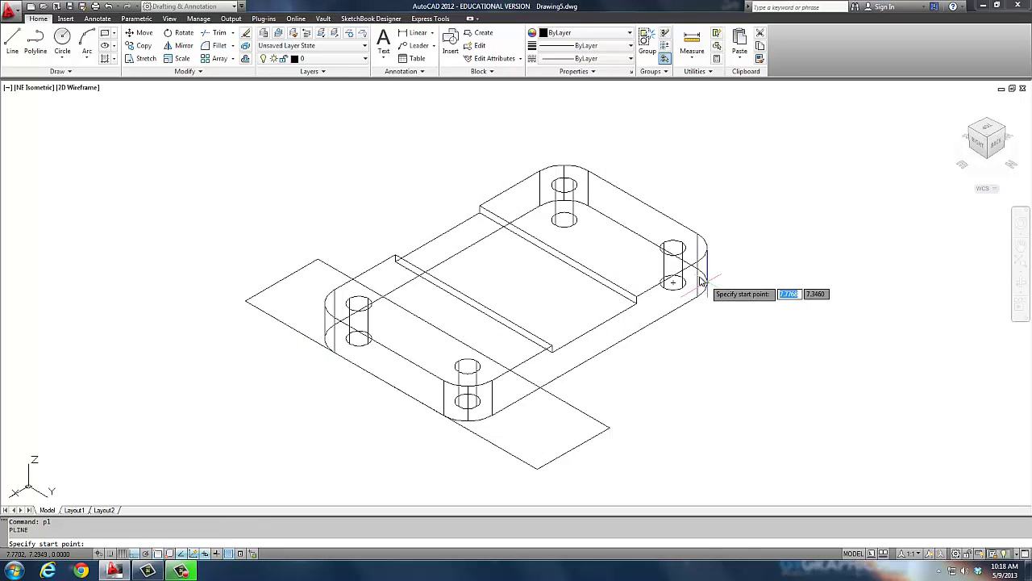
left_click(590, 209)
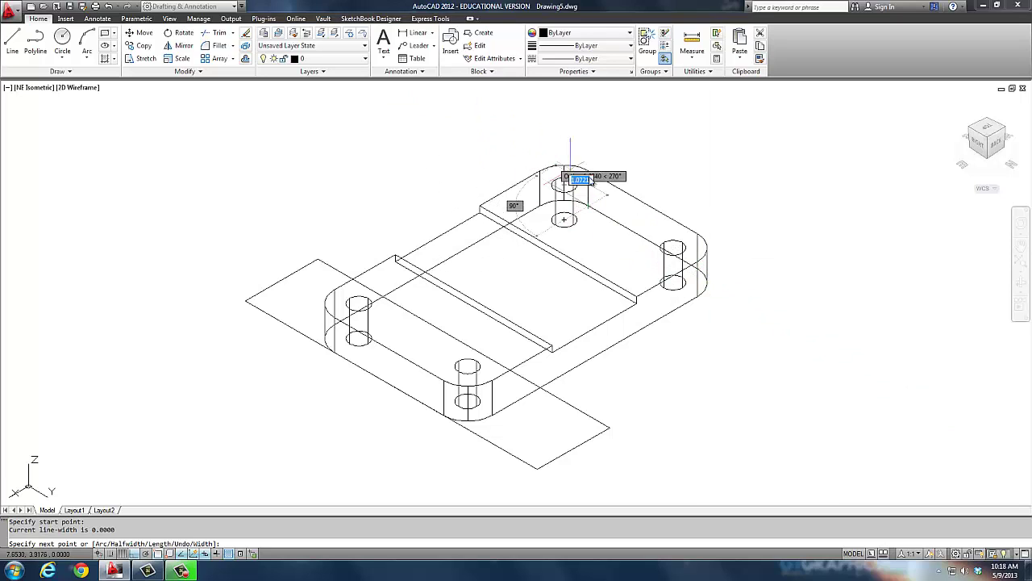
left_click(524, 146)
type("1.5")
key("Return")
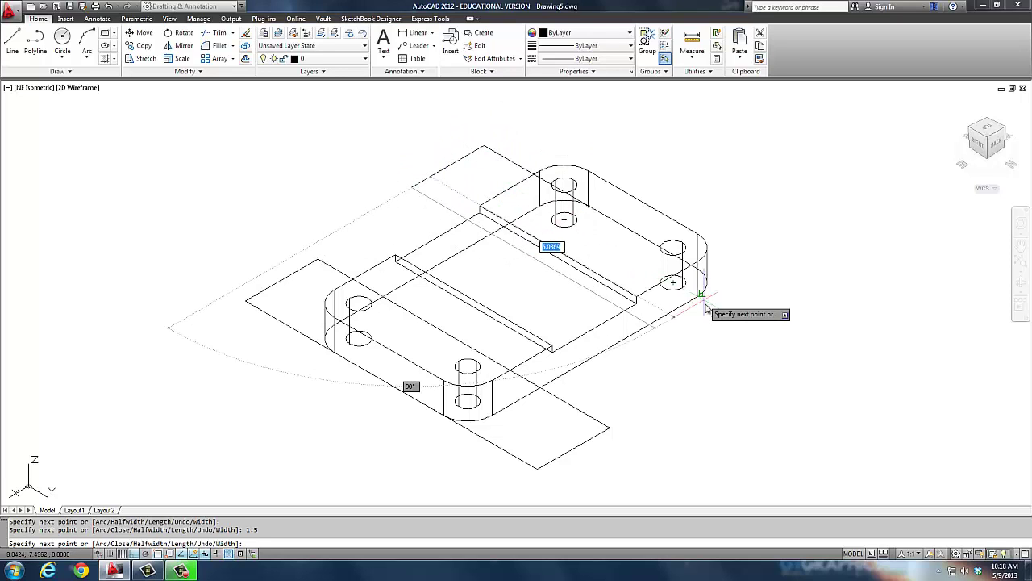
left_click(758, 362)
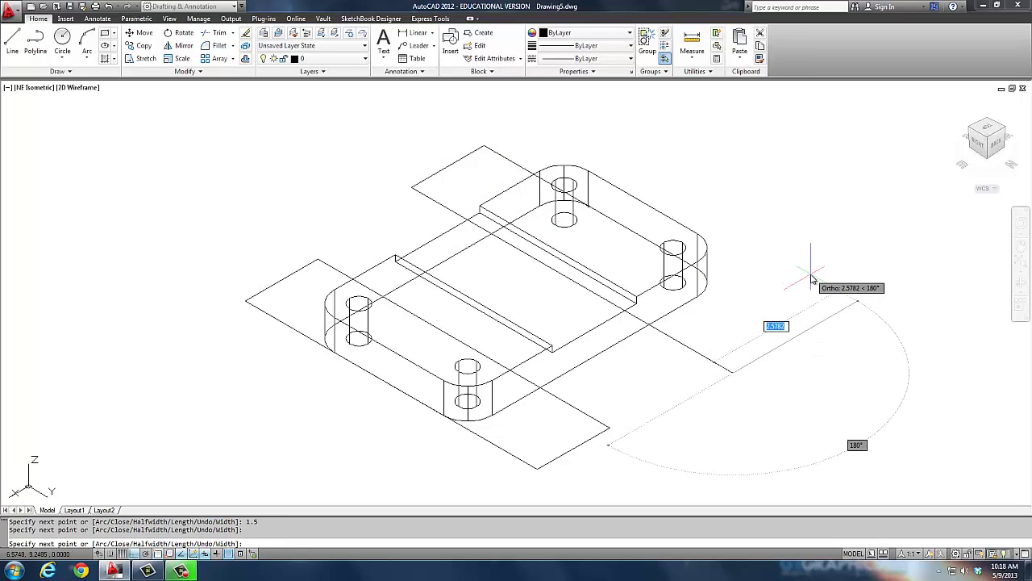
type("1.5")
key("Return")
type("cl")
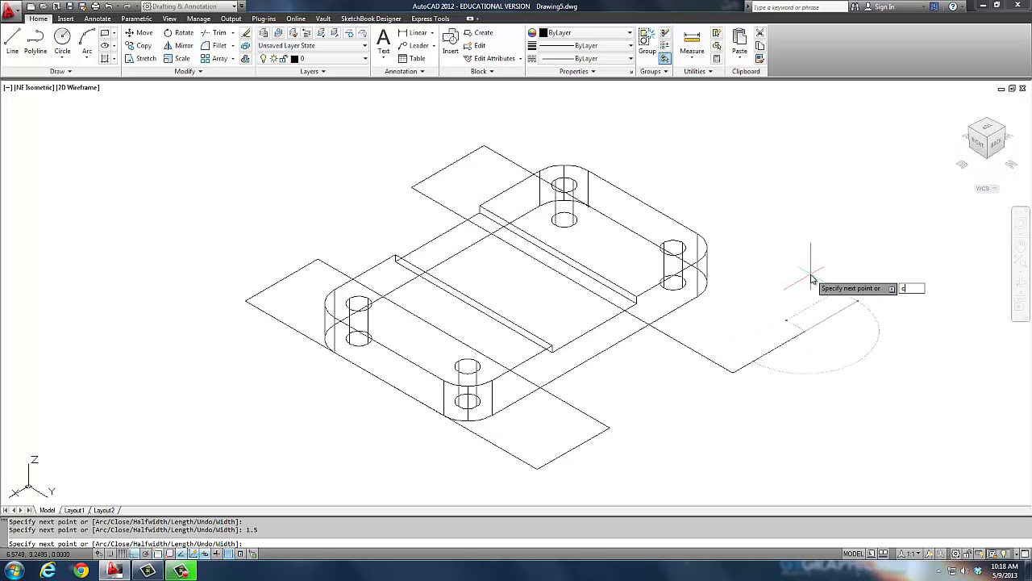
key("Return")
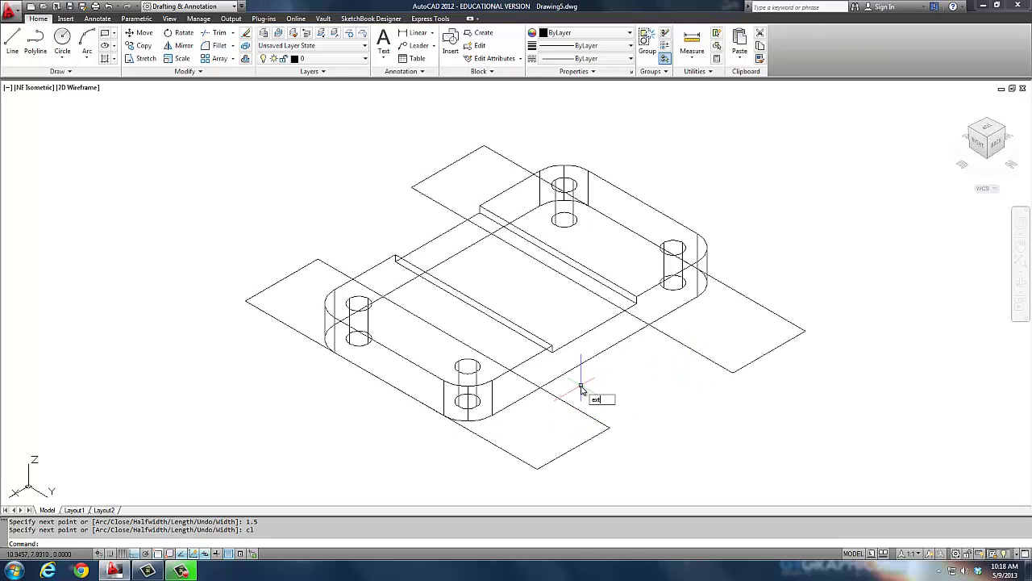
Step: Extrude both side rectangles 1.25 high, then undo that too-tall extrusion
type("xt")
key("Return")
left_click(557, 396)
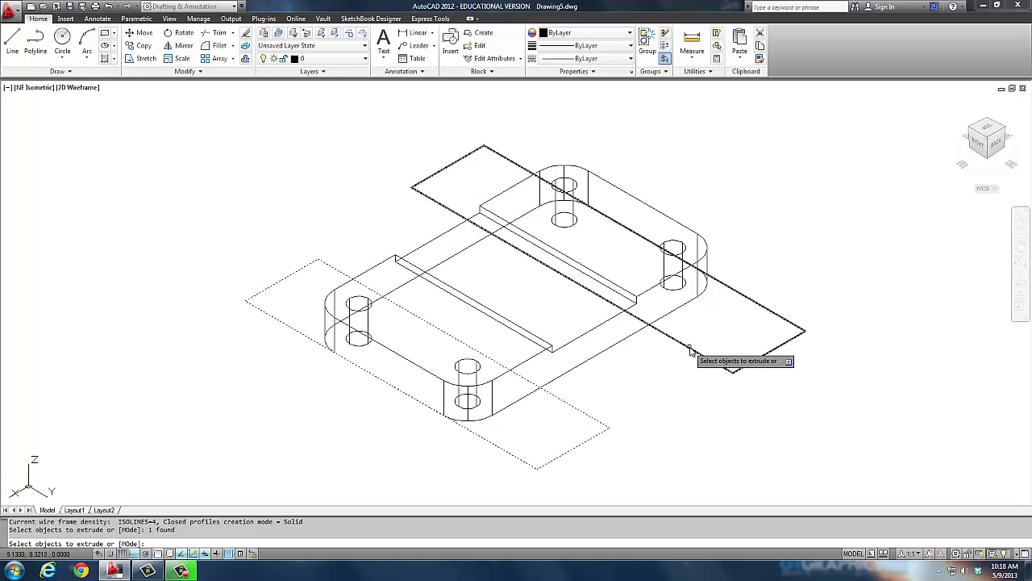
left_click(690, 349)
key("Return")
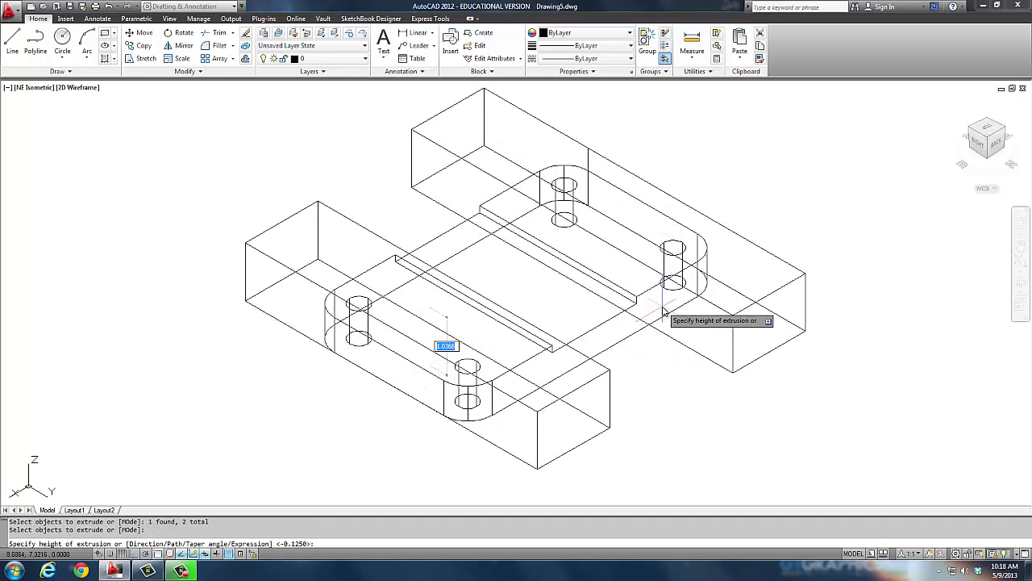
type("1.25")
key("Return")
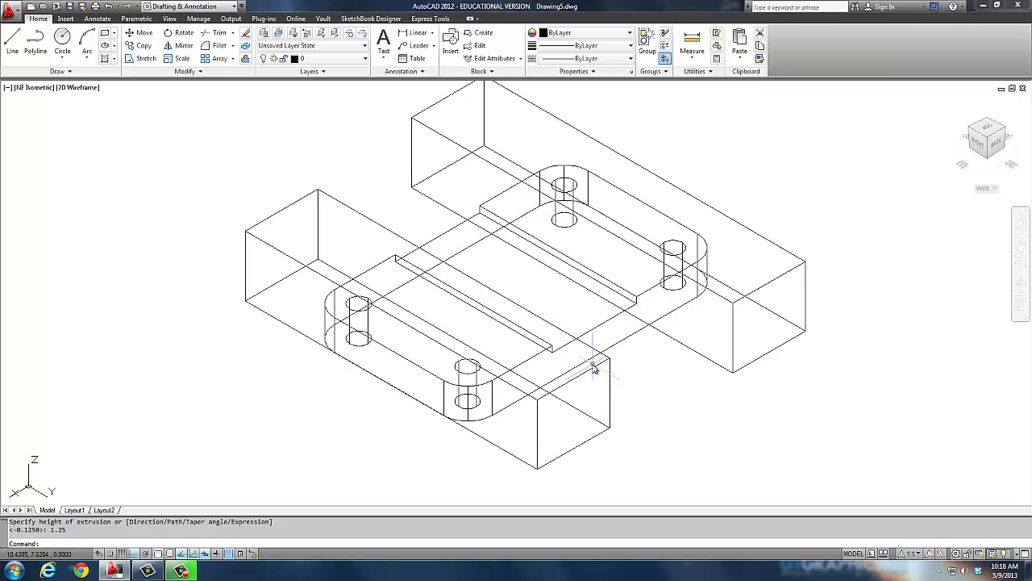
type("u")
key("Return")
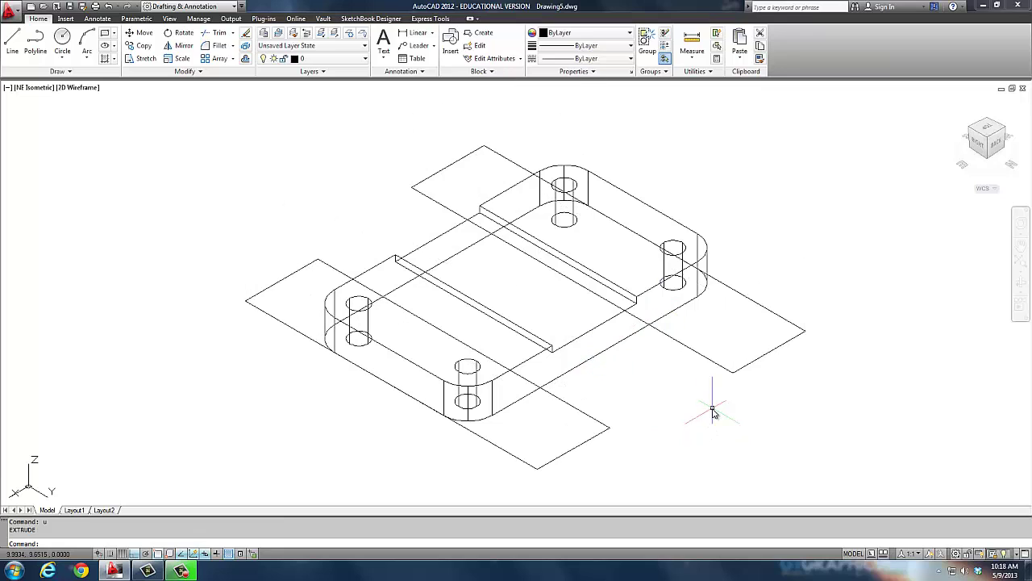
Step: Extrude both side rectangles again with a 0.125 height
type("ext")
key("Return")
left_click(700, 359)
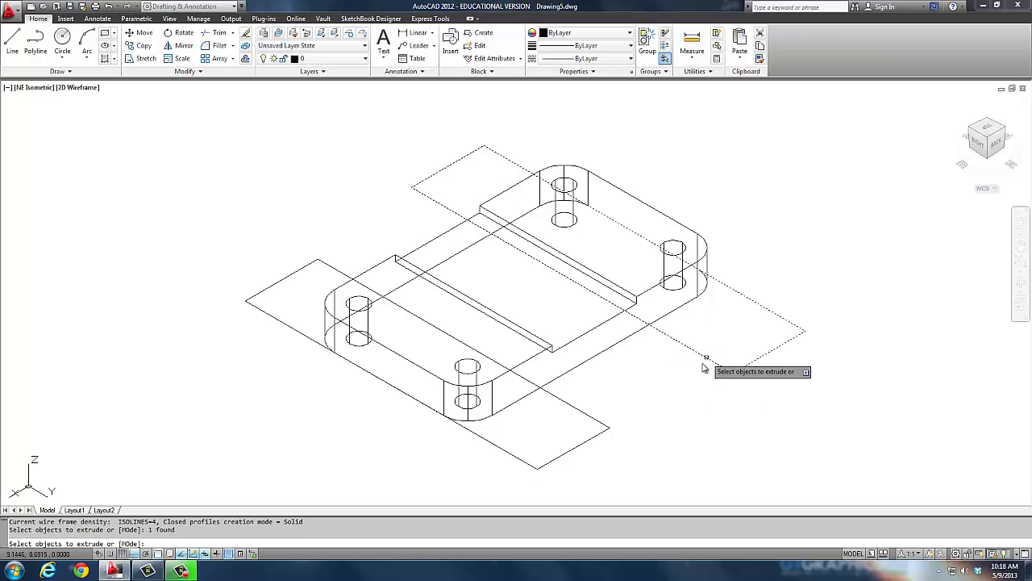
left_click(611, 418)
key("Return")
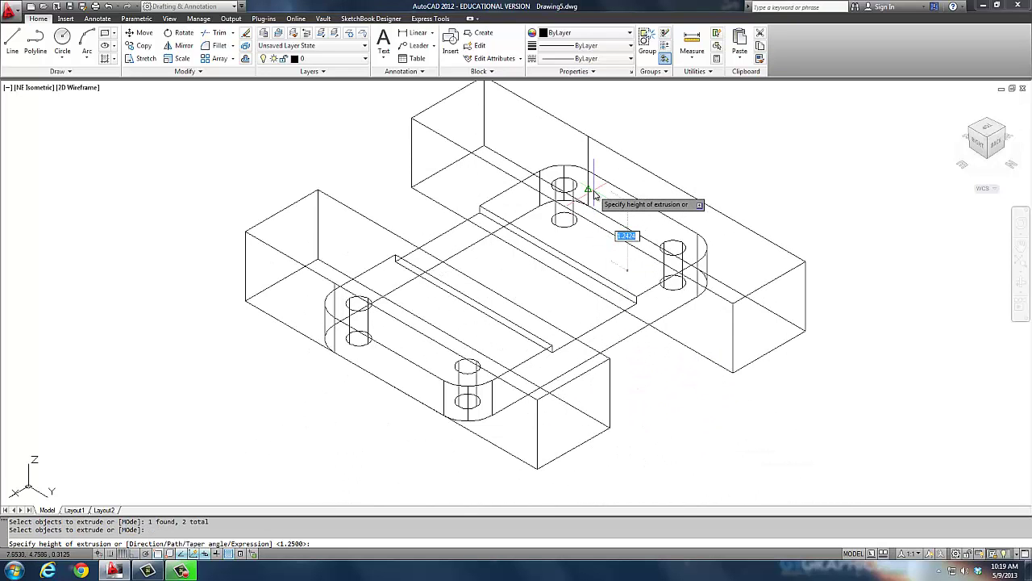
key("Return")
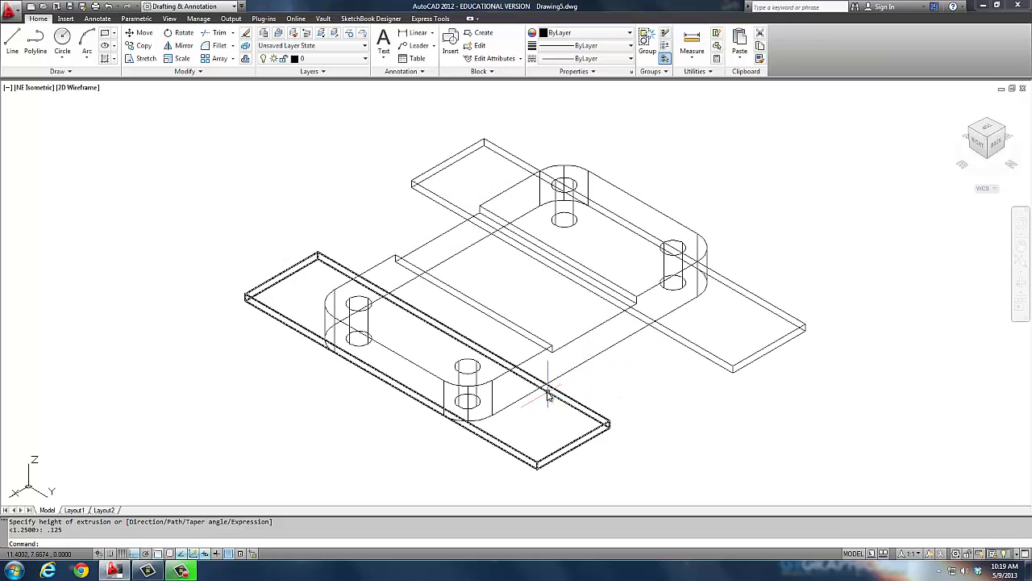
Step: Subtract the front-left and back-right slabs from the plate solid
type("SUBTRACT")
key("Return")
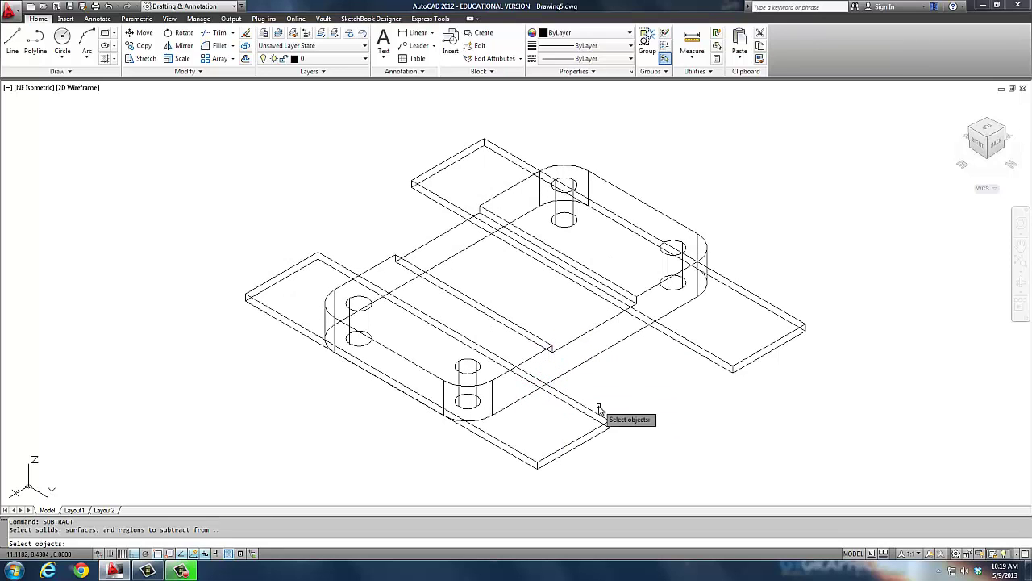
left_click(569, 374)
key("Return")
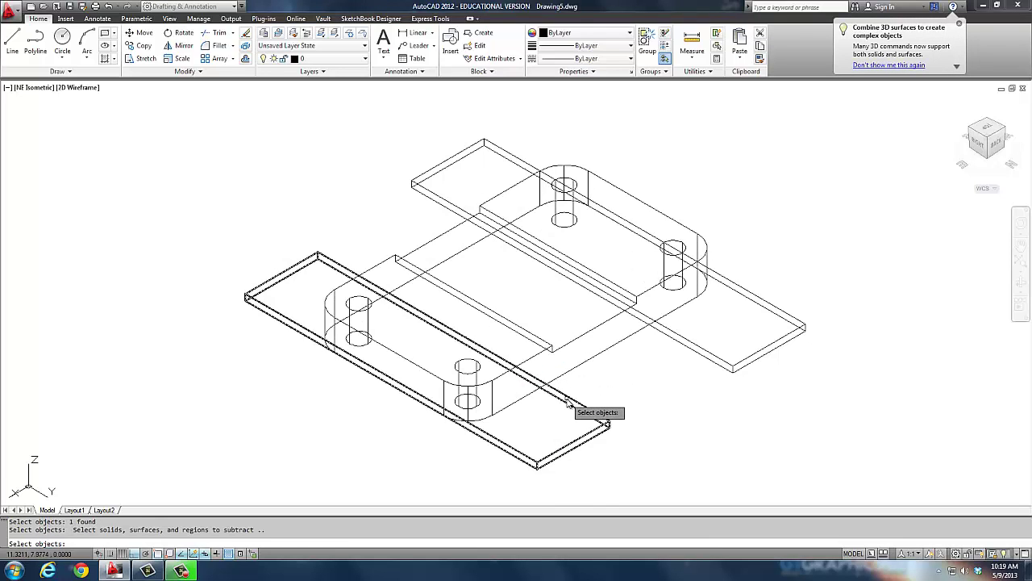
left_click(569, 402)
left_click(703, 355)
key("Return")
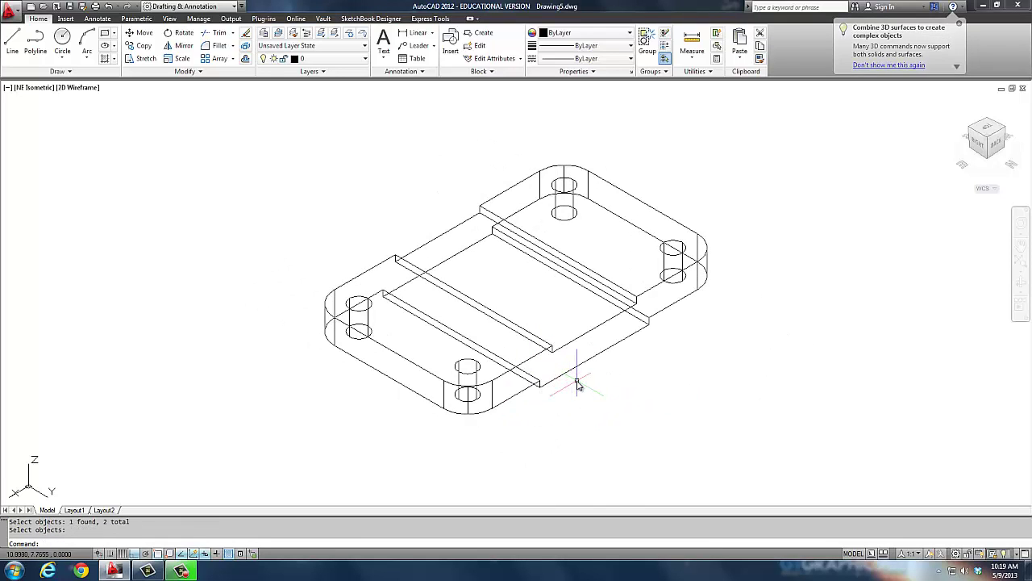